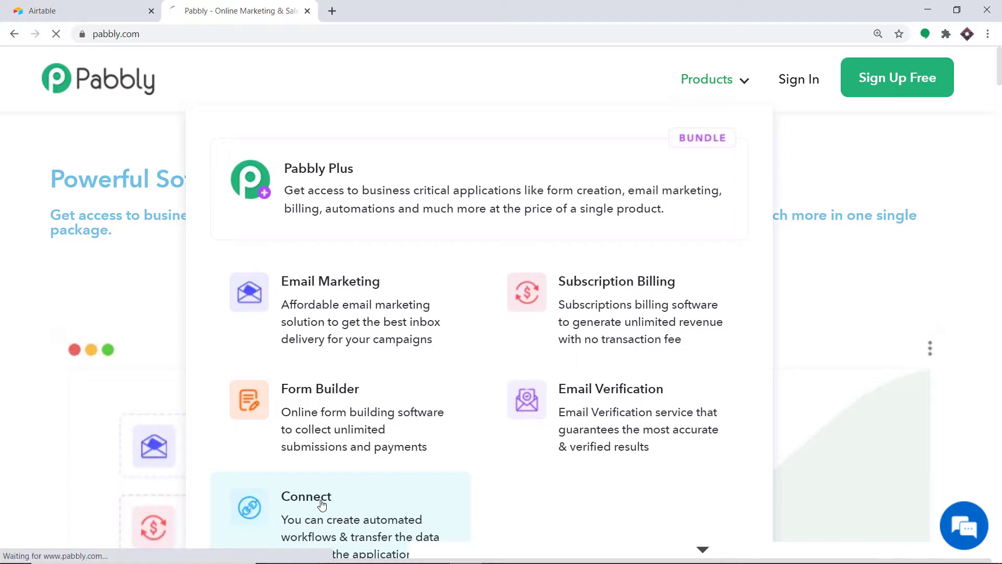
- Sign in to Pabbly and launch the Connect app from the All Apps page
click(813, 81)
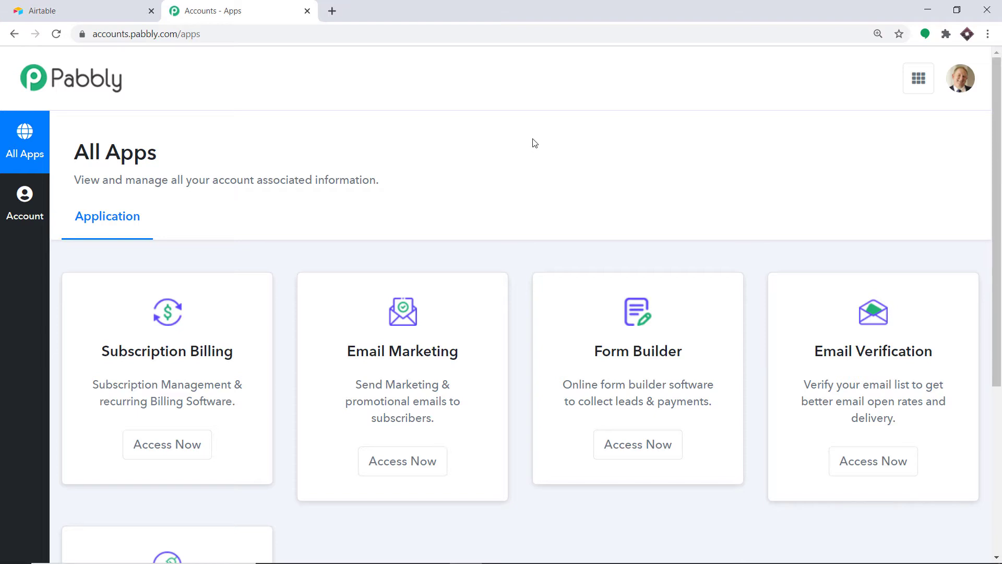
scroll(532, 143, down, 5)
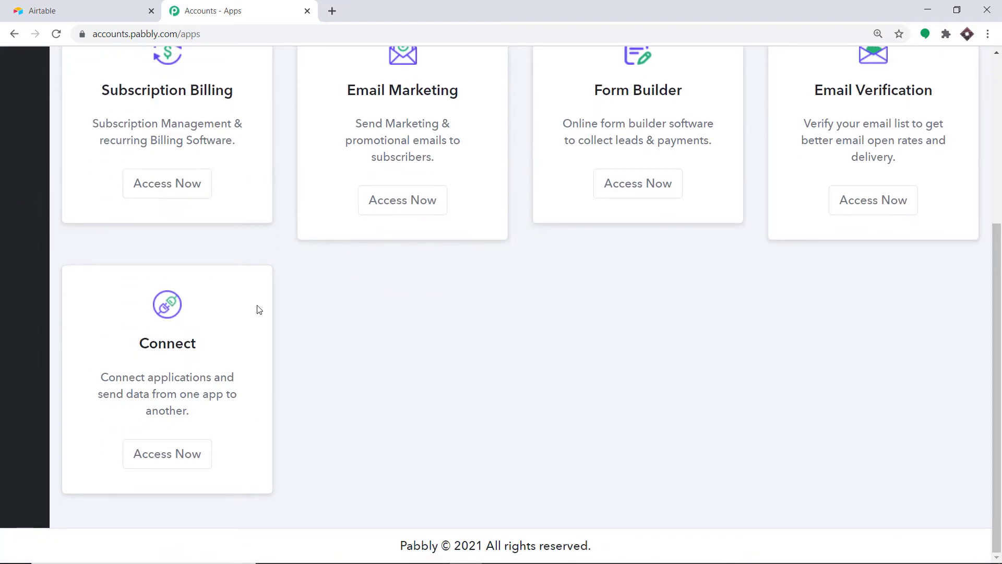
click(183, 453)
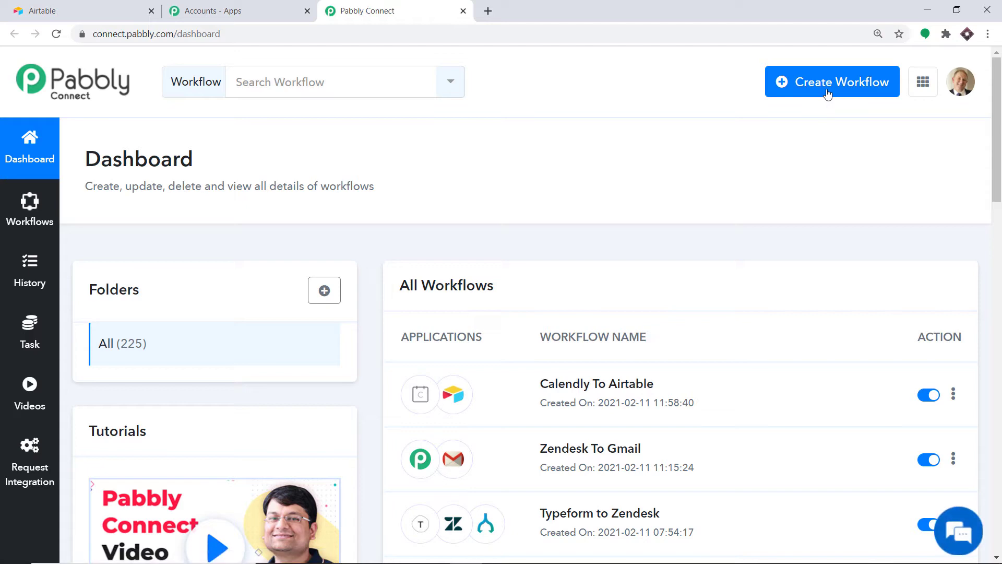
- Create a new workflow named 'Airtable to Gmail'
click(827, 89)
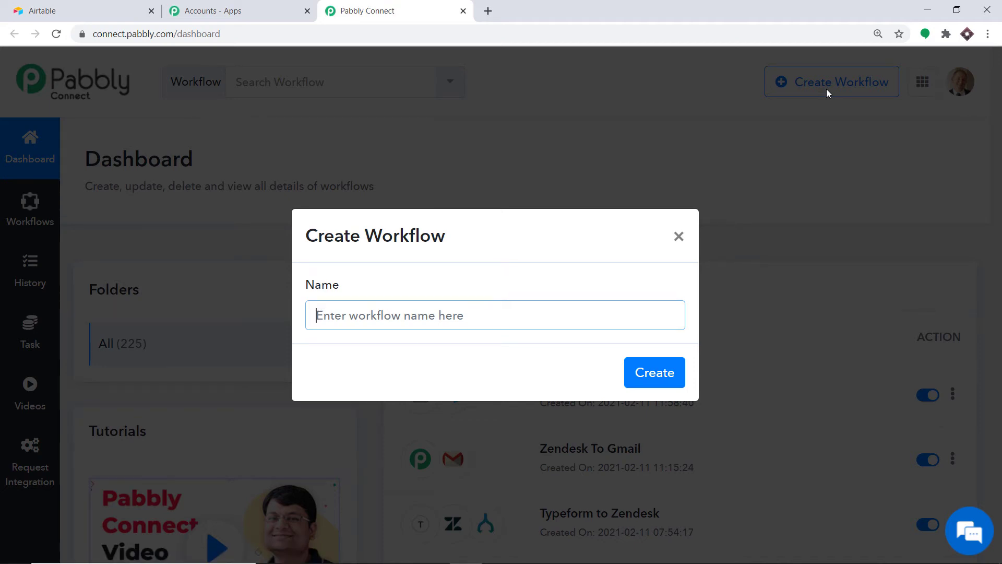
text(A)
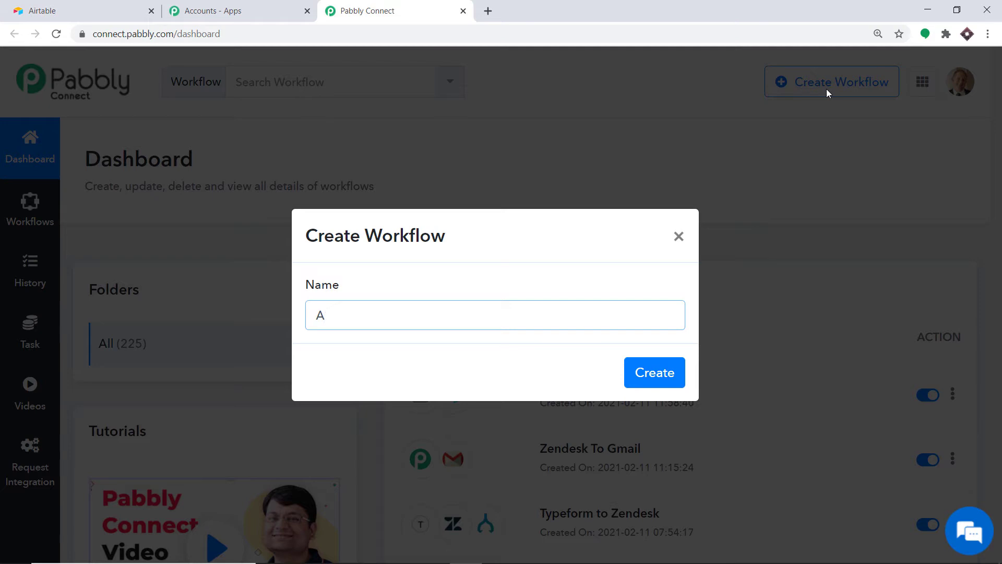
text(irtable to Gmail)
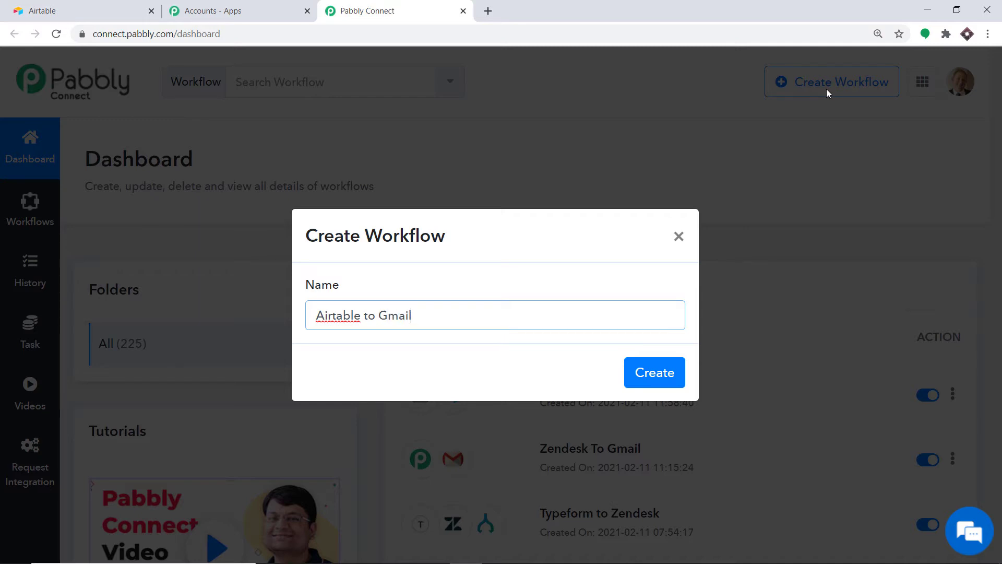
click(651, 375)
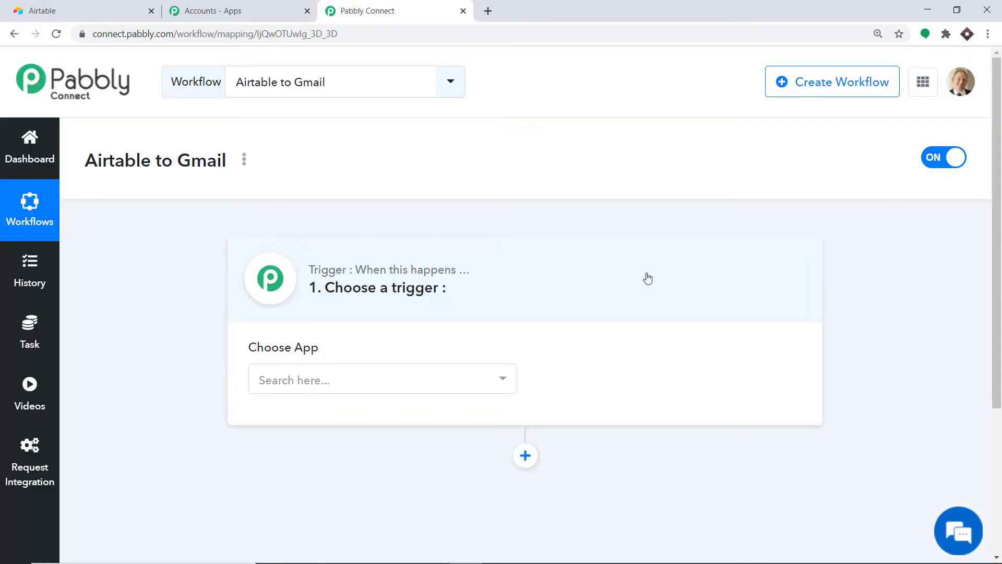
- Set the workflow trigger to Airtable's New Record event
click(383, 374)
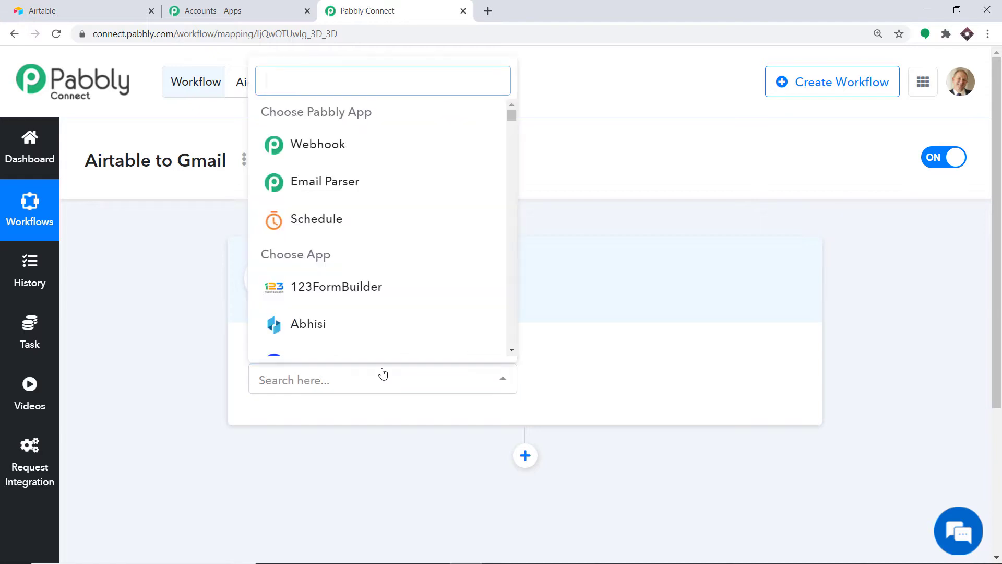
text(airta)
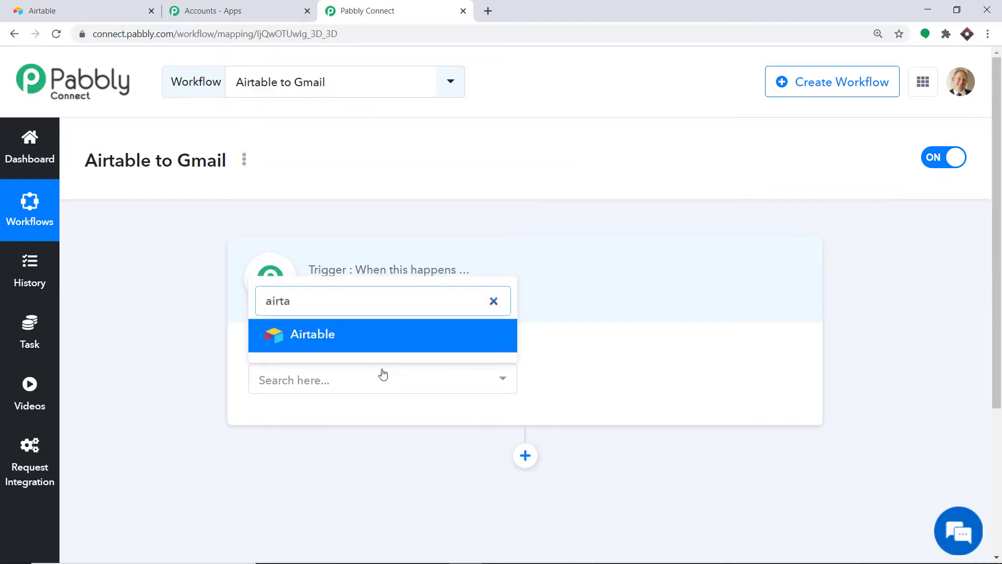
click(344, 337)
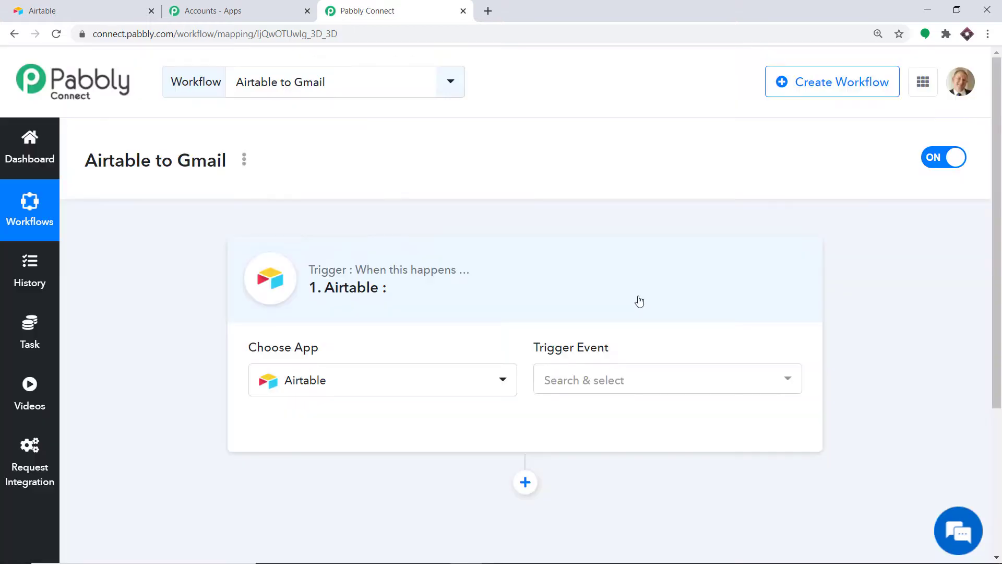
click(606, 389)
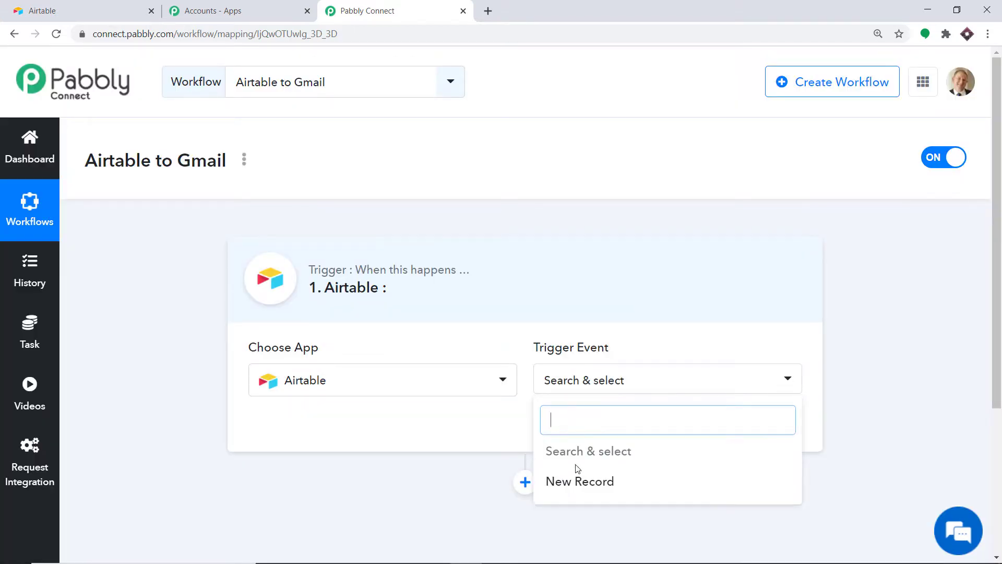
click(578, 481)
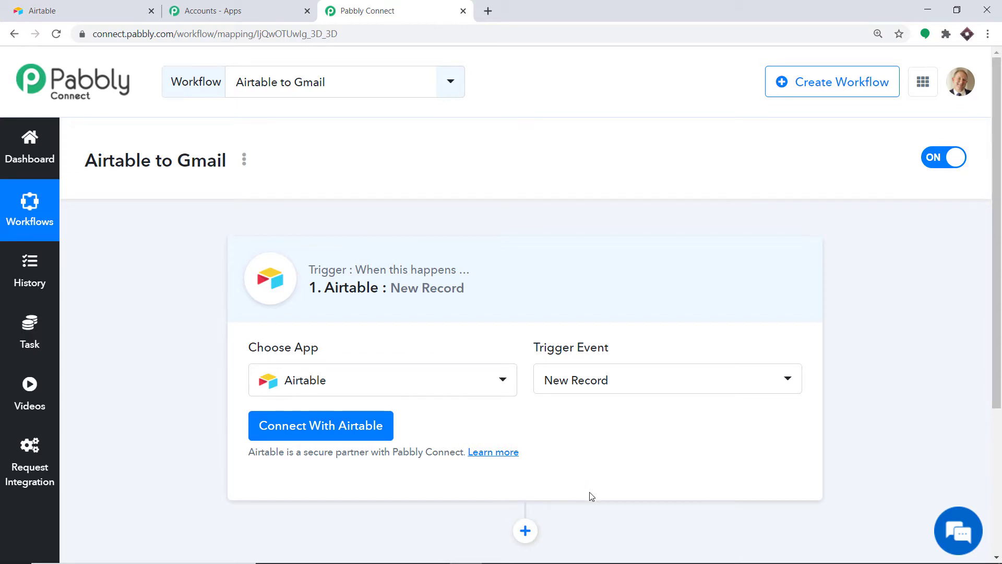
- Begin connecting the Airtable account, then switch to the Airtable tab
scroll(591, 495, down, 4)
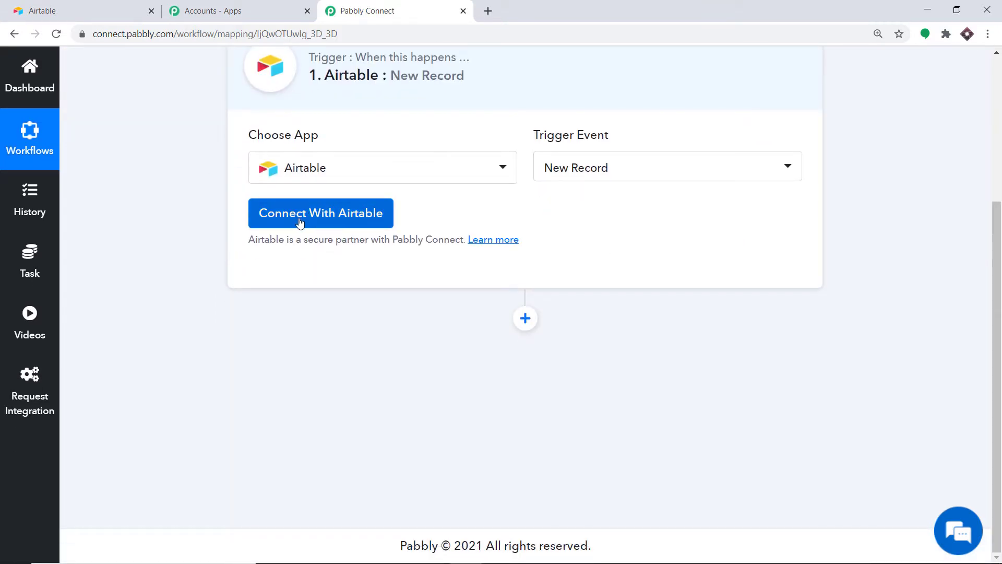
click(358, 222)
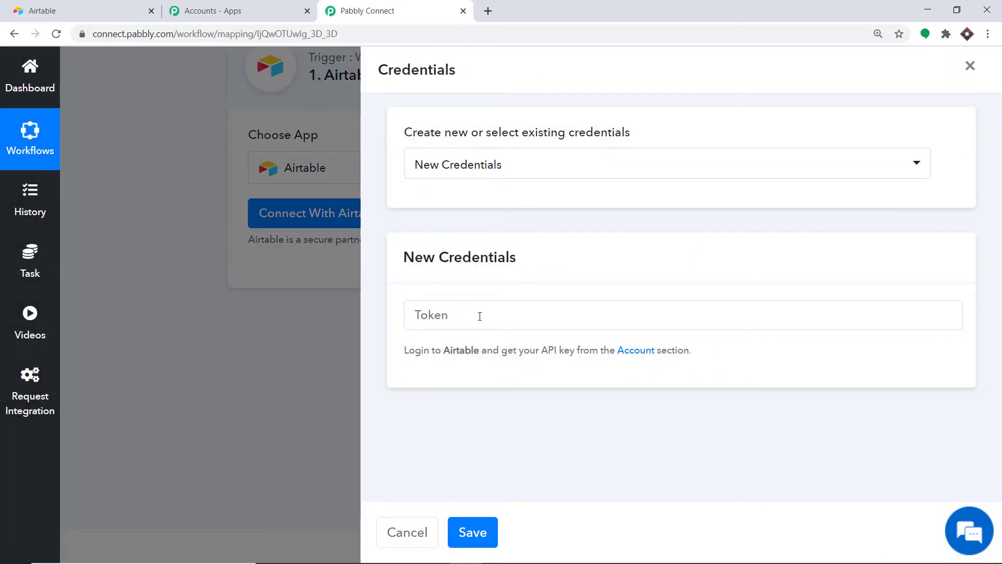
click(112, 6)
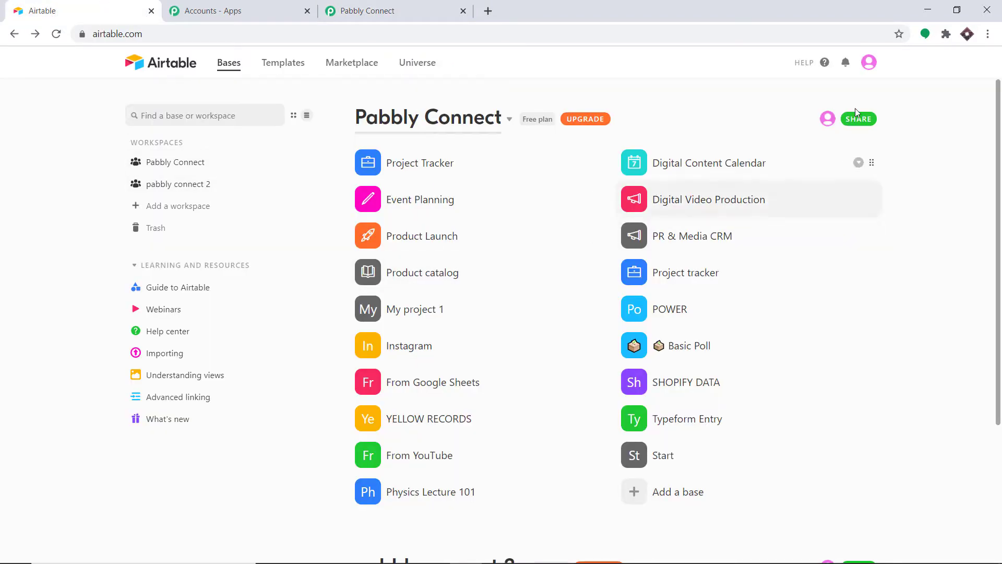
- Reveal and copy the personal API key from the Airtable account page
click(867, 64)
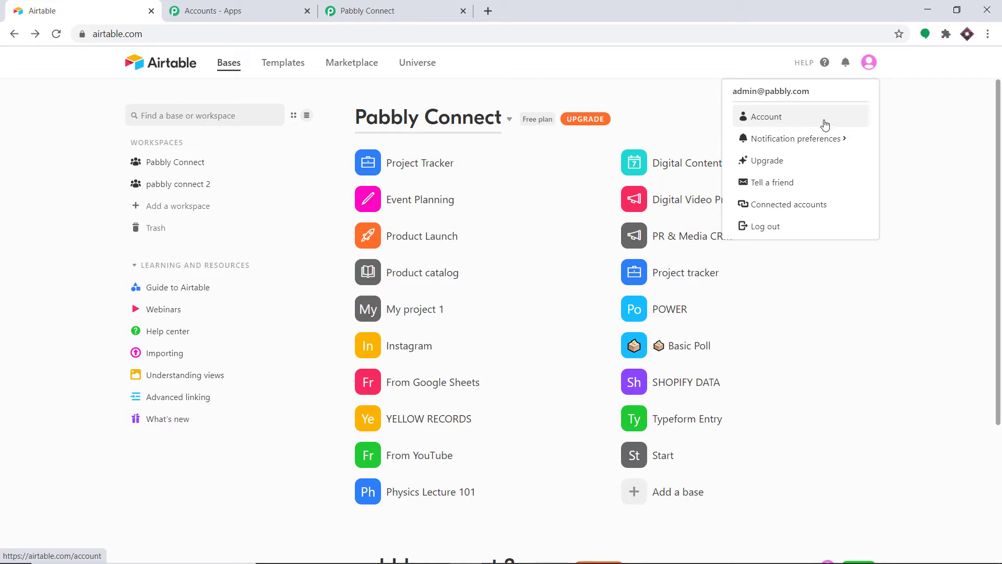
click(757, 122)
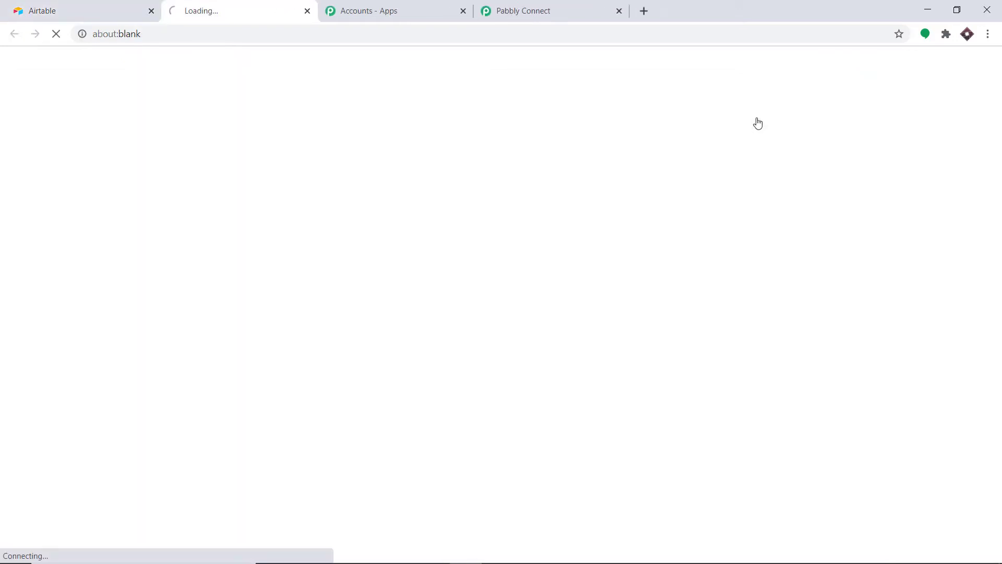
scroll(574, 179, down, 4)
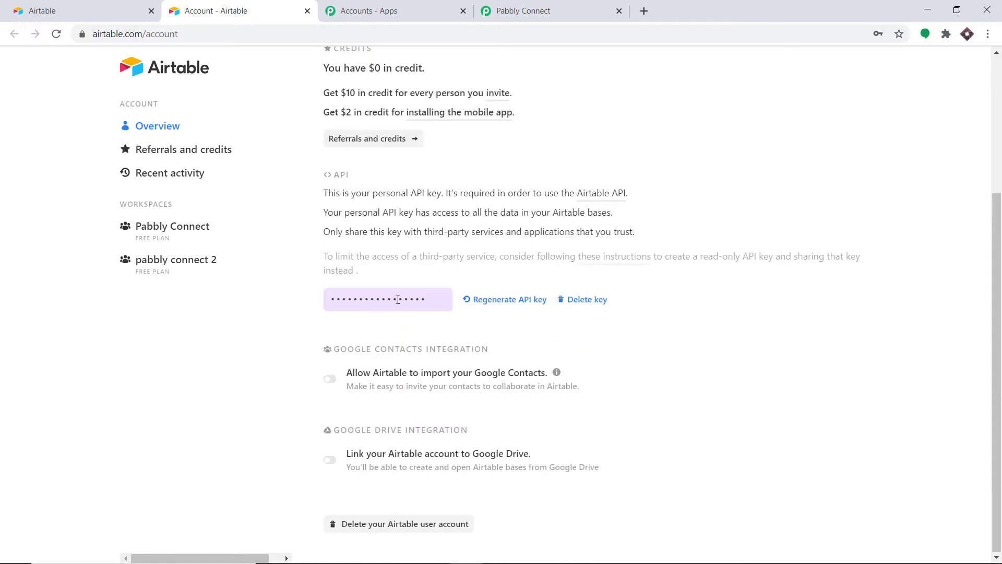
click(397, 299)
right_click(456, 305)
click(479, 313)
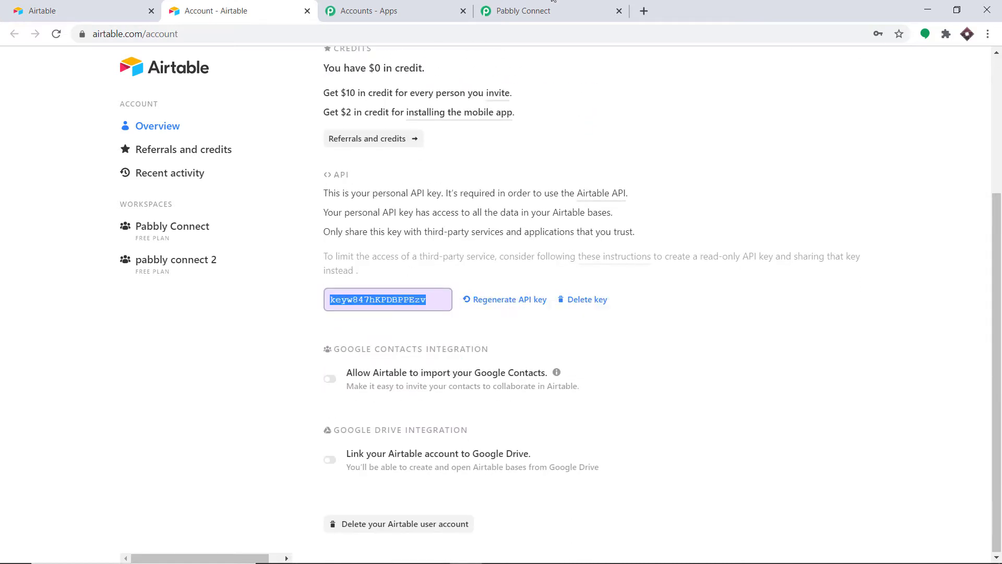
- Return to Pabbly Connect's Credentials dialog and focus the empty Token field
click(523, 10)
click(468, 314)
right_click(468, 315)
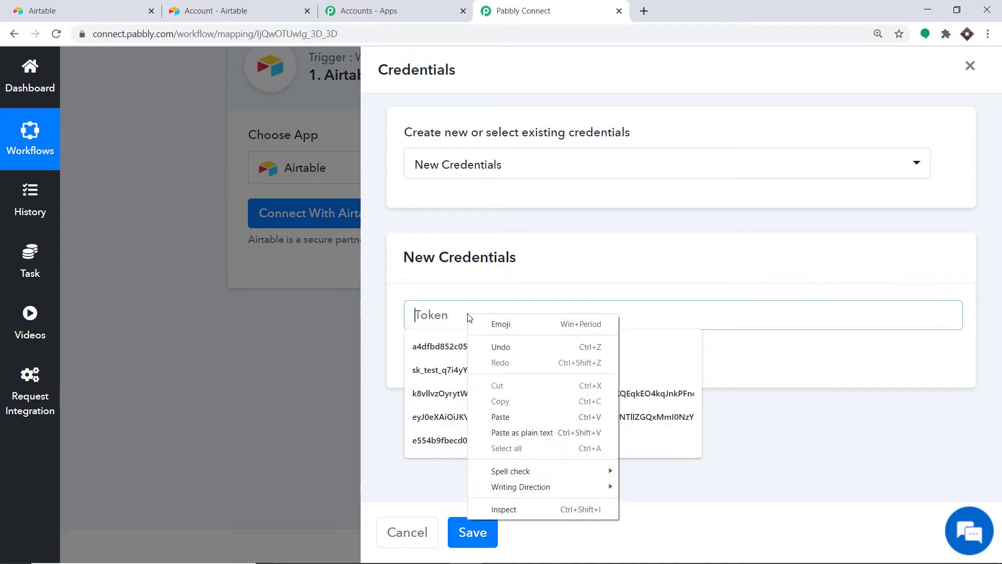
- Paste the Airtable API key as the token and save the credentials
click(515, 416)
key(ctrl+v)
click(711, 251)
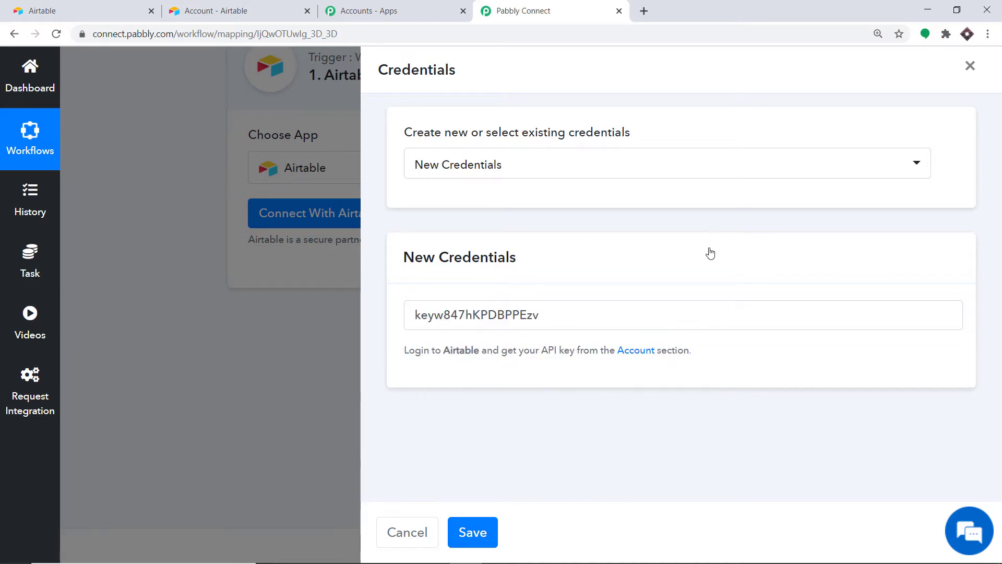
click(489, 527)
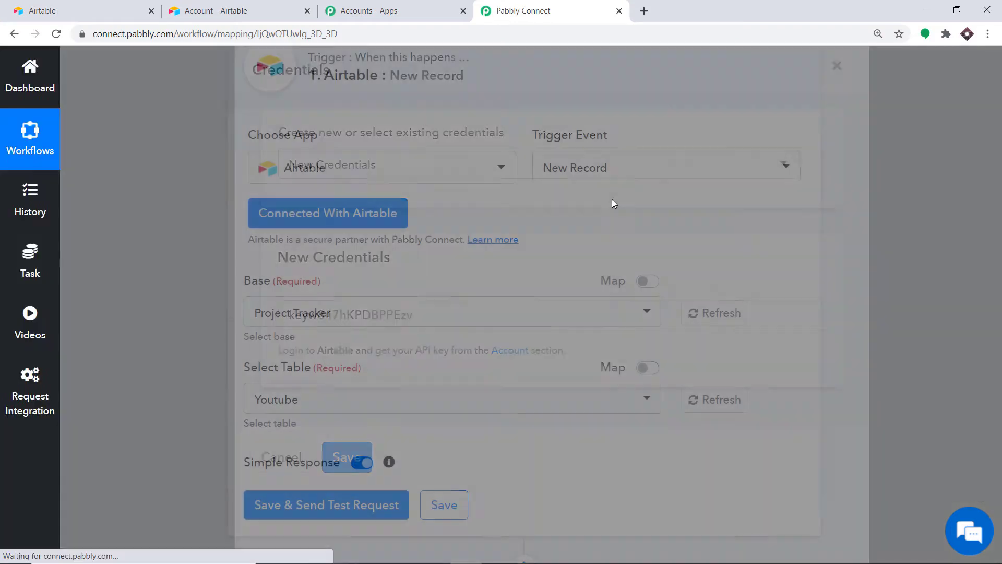
scroll(606, 191, down, 3)
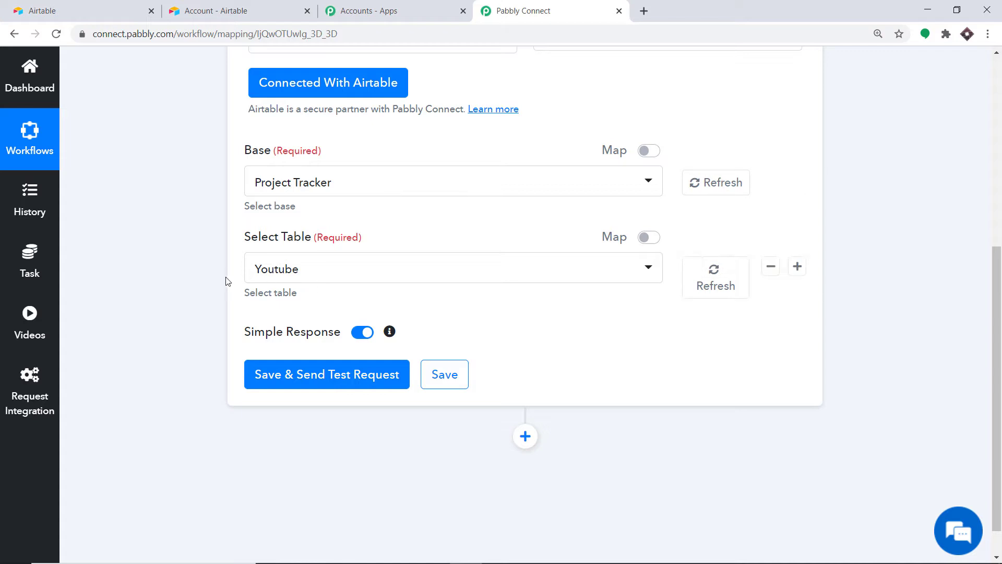
- Check Airtable's bases list, then open the Airtable base dropdown in Pabbly Connect
click(255, 8)
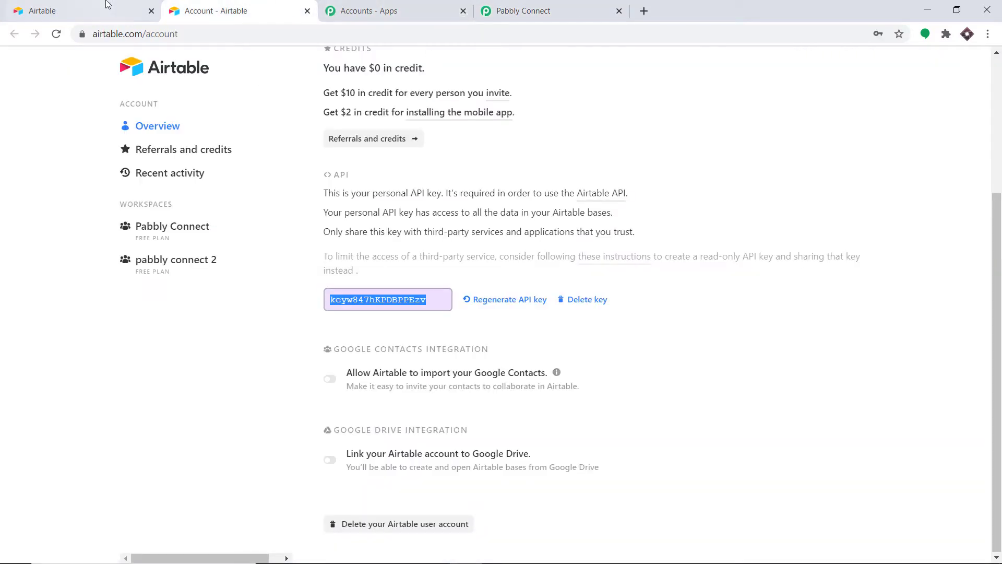
click(107, 7)
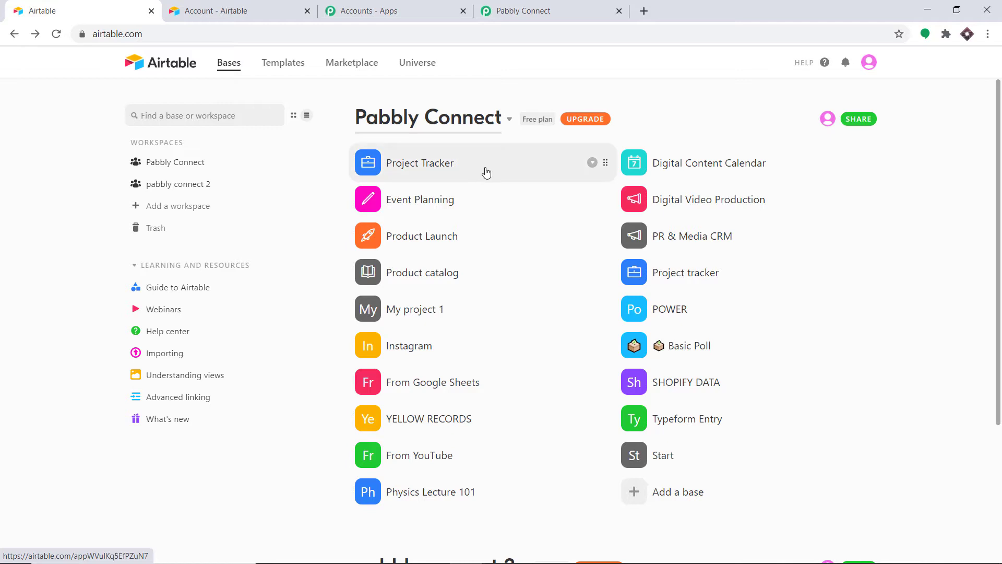
click(514, 10)
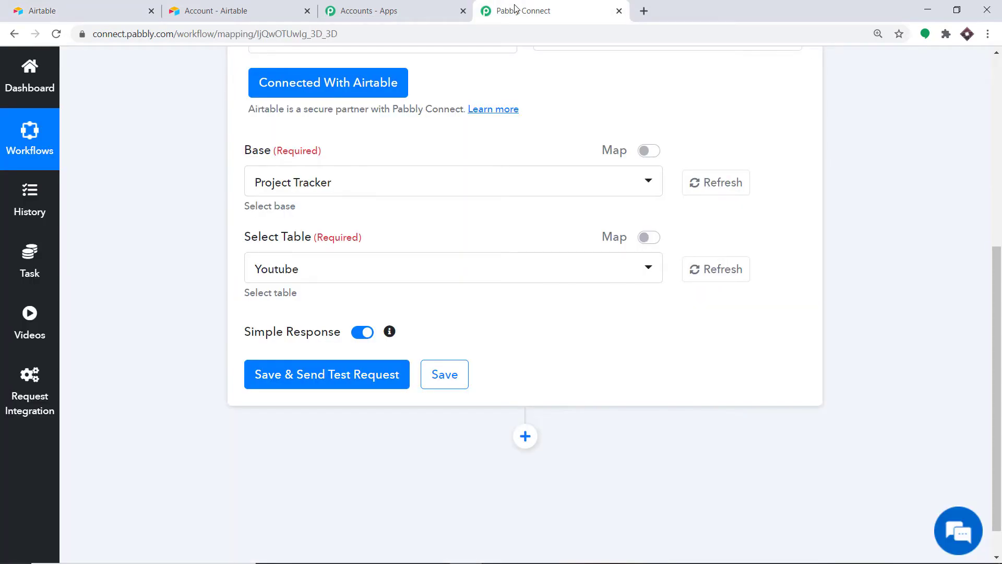
click(322, 184)
scroll(343, 284, down, 10)
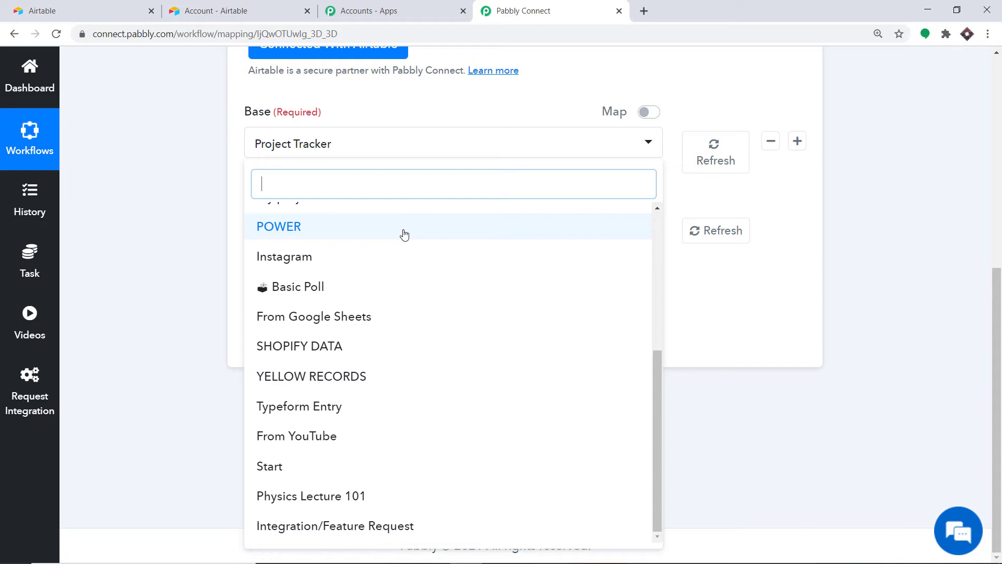
- Open the Physics Lecture 101 base in Airtable and return to Pabbly Connect
click(84, 10)
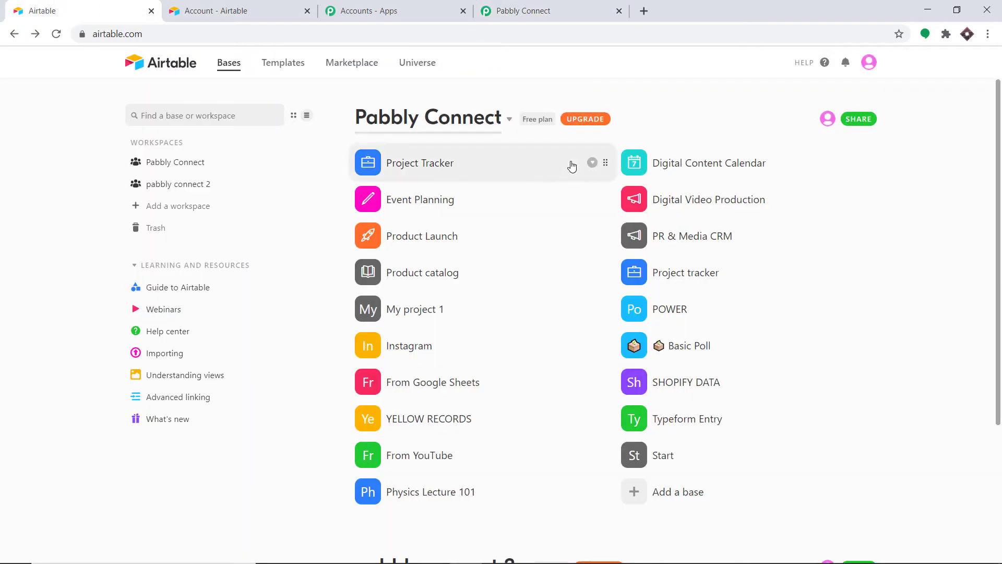
scroll(470, 302, down, 3)
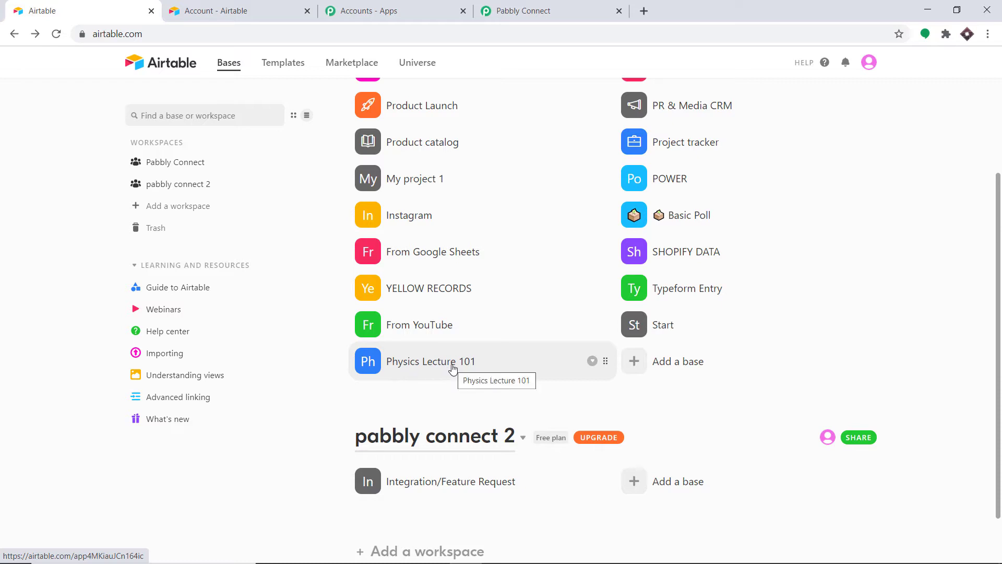
click(453, 368)
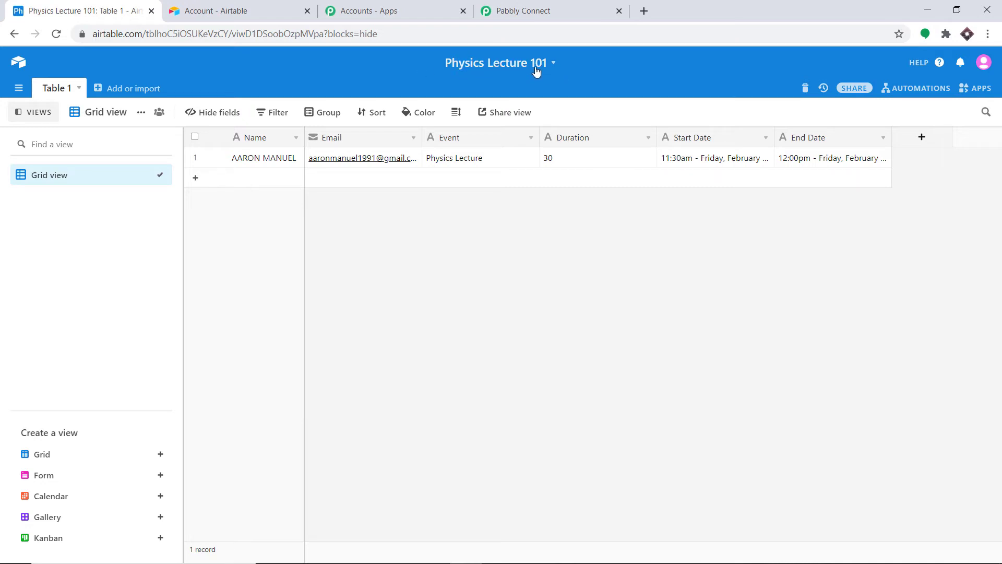
click(537, 9)
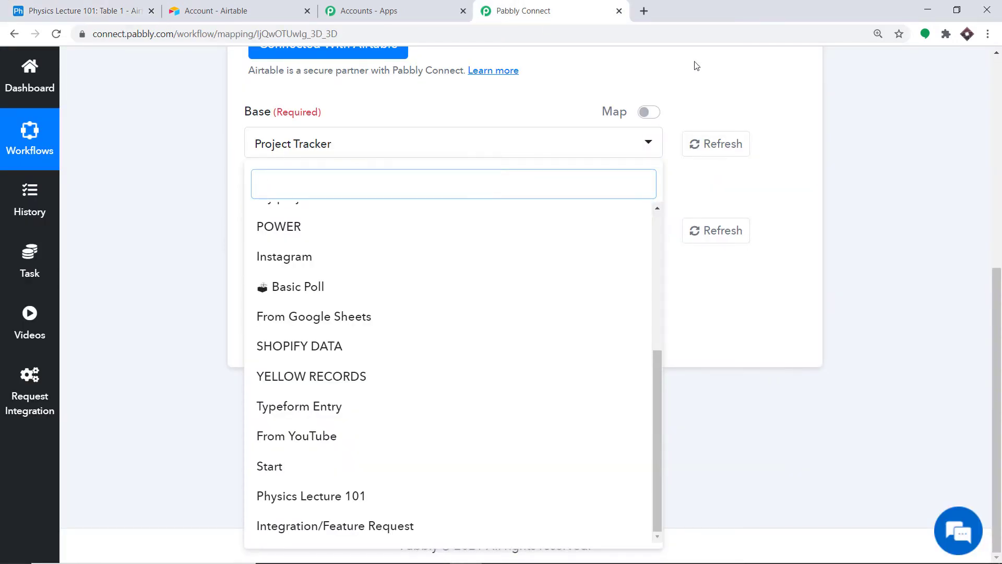
- Select Physics Lecture 101 as the trigger's Airtable base
click(768, 82)
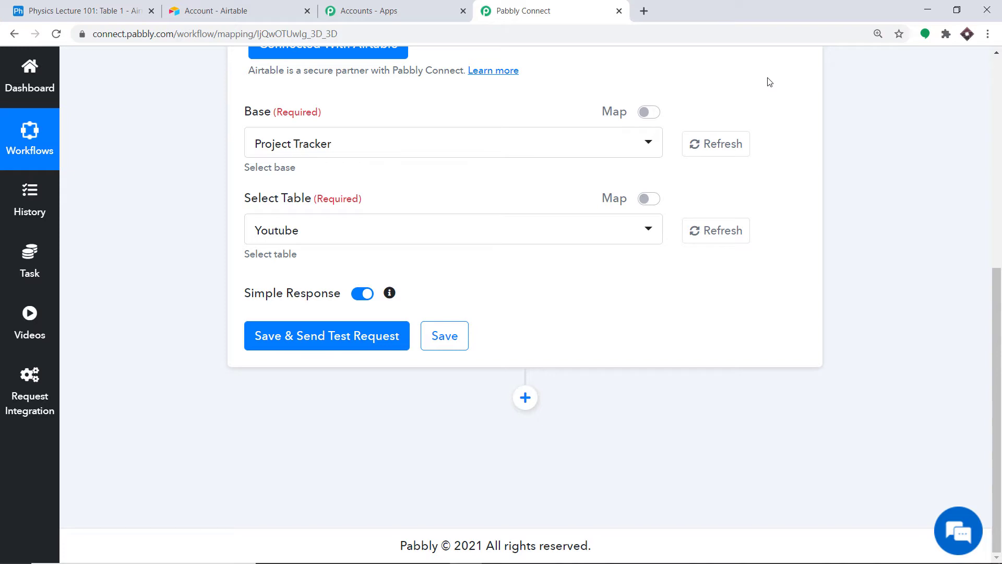
click(328, 145)
scroll(365, 304, down, 5)
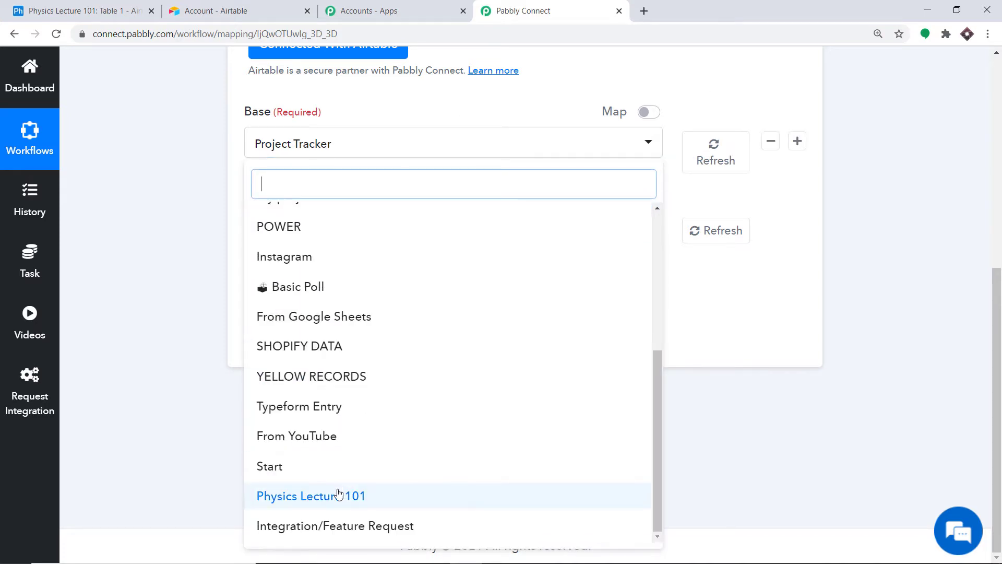
click(350, 500)
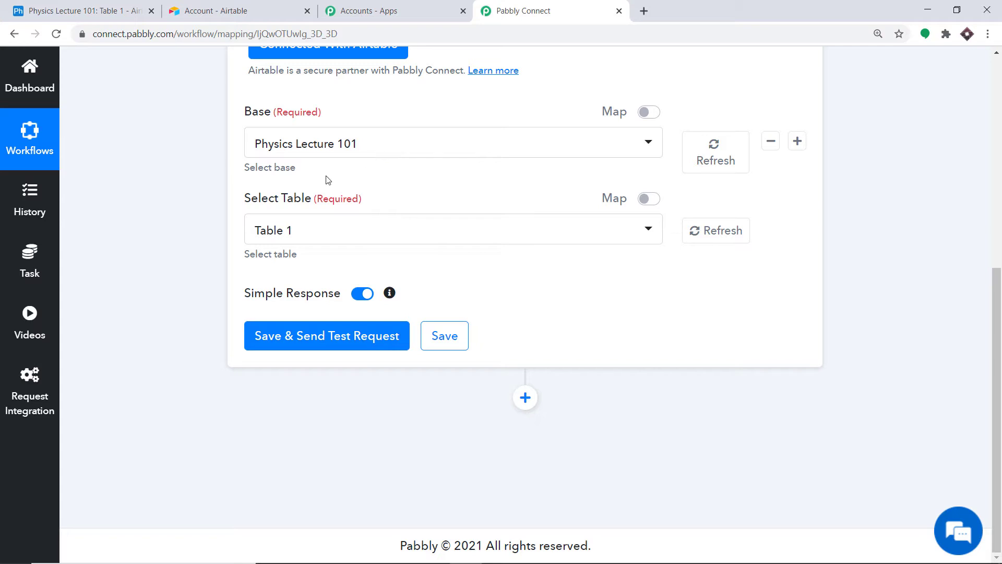
- Choose Table 1 as the trigger table after checking it in Airtable
click(284, 233)
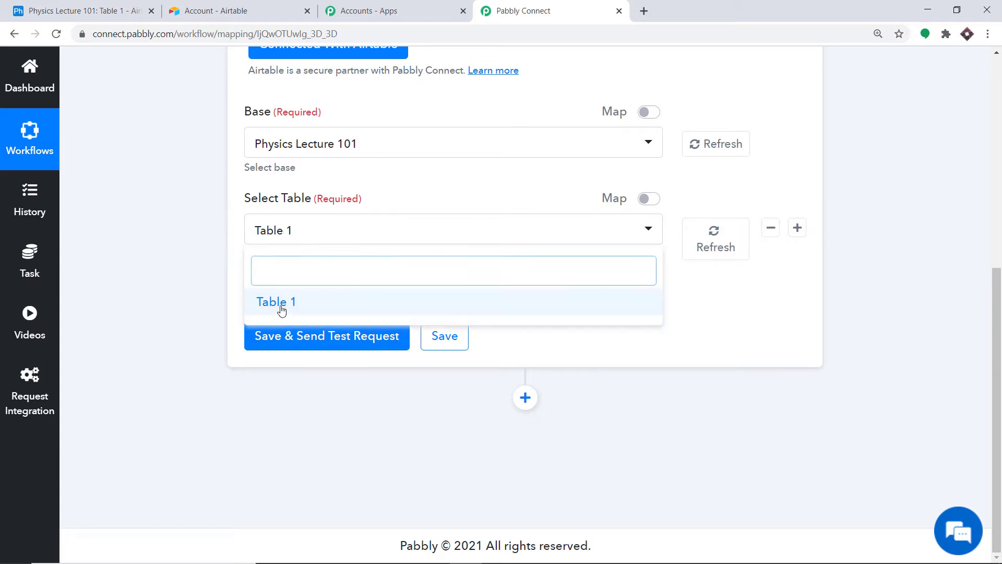
click(78, 10)
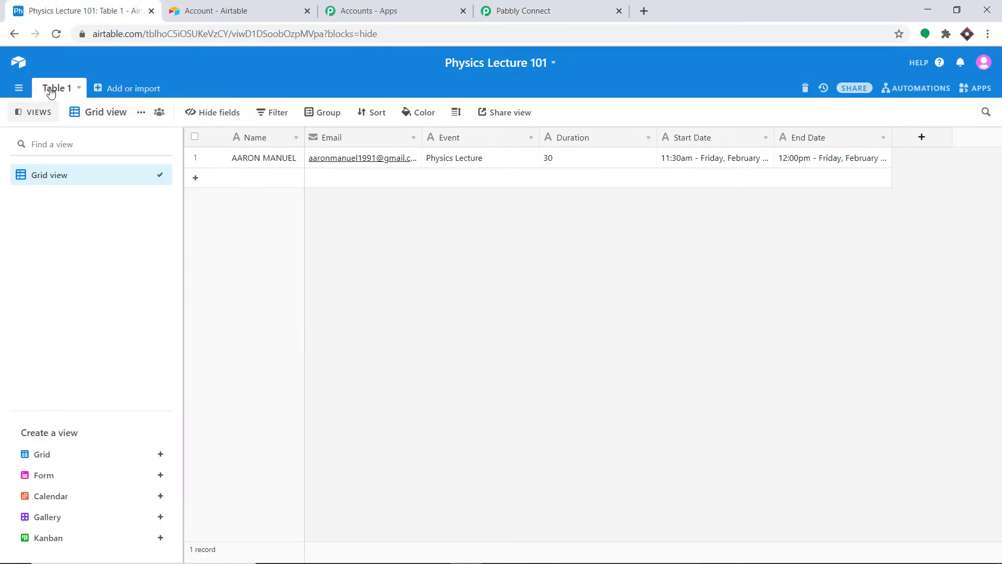
click(512, 21)
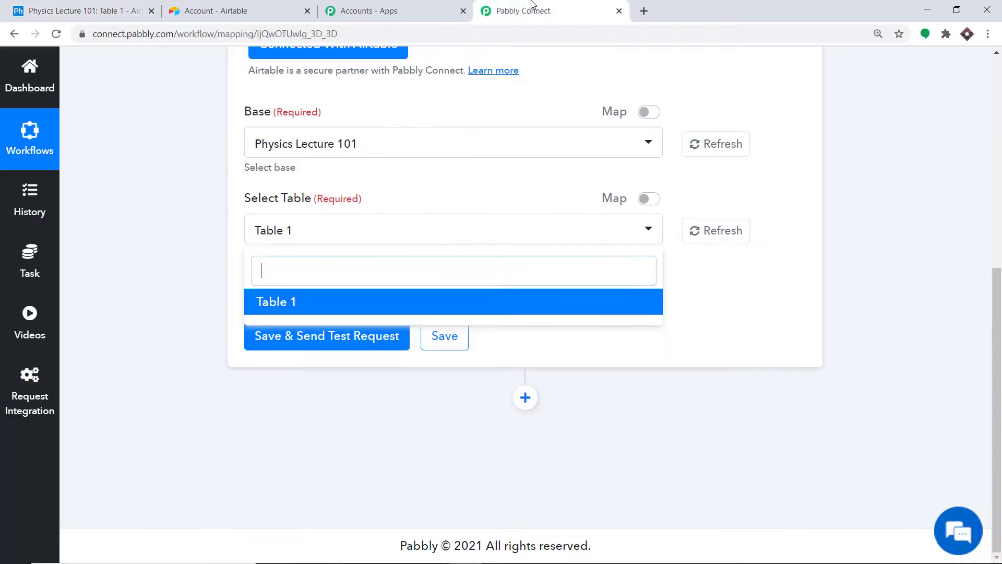
click(462, 102)
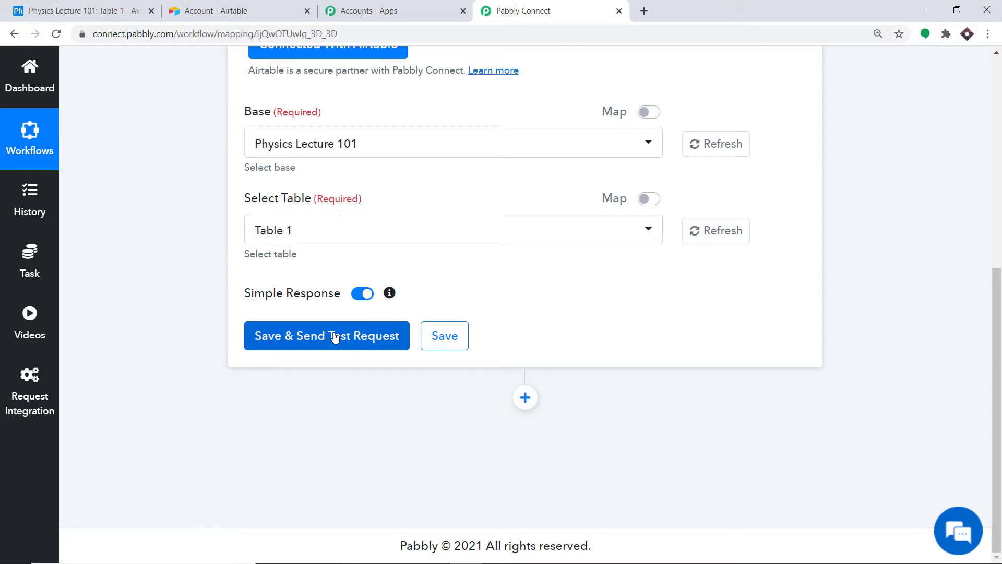
click(81, 5)
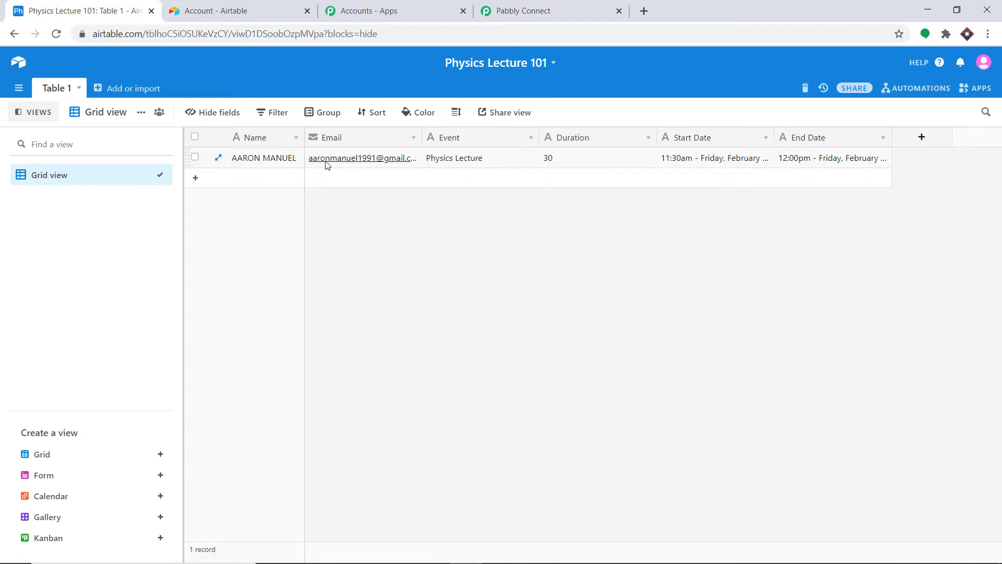
- Widen Airtable's Email column to show the full address, then return to Pabbly Connect
drag(422, 137, 466, 137)
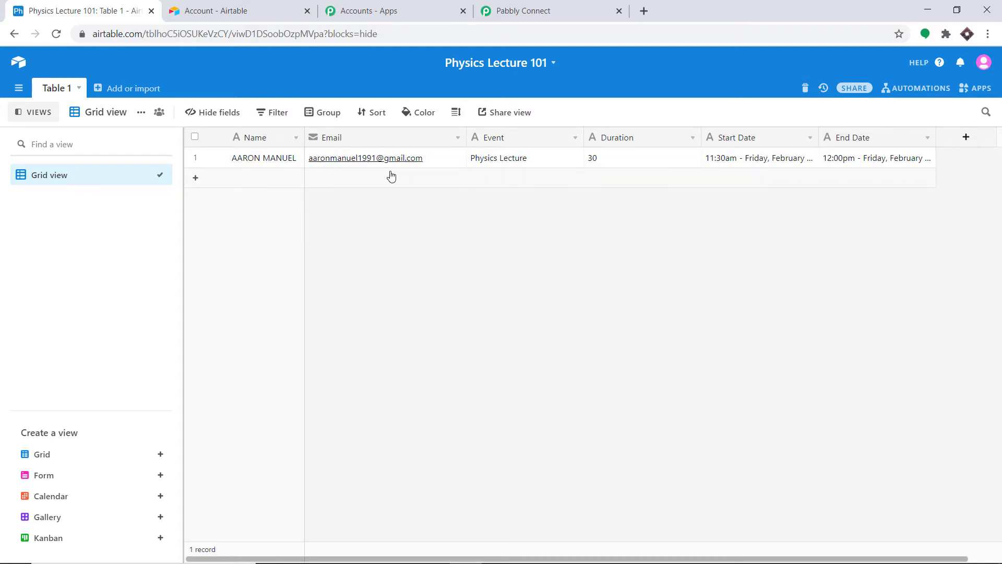
click(523, 8)
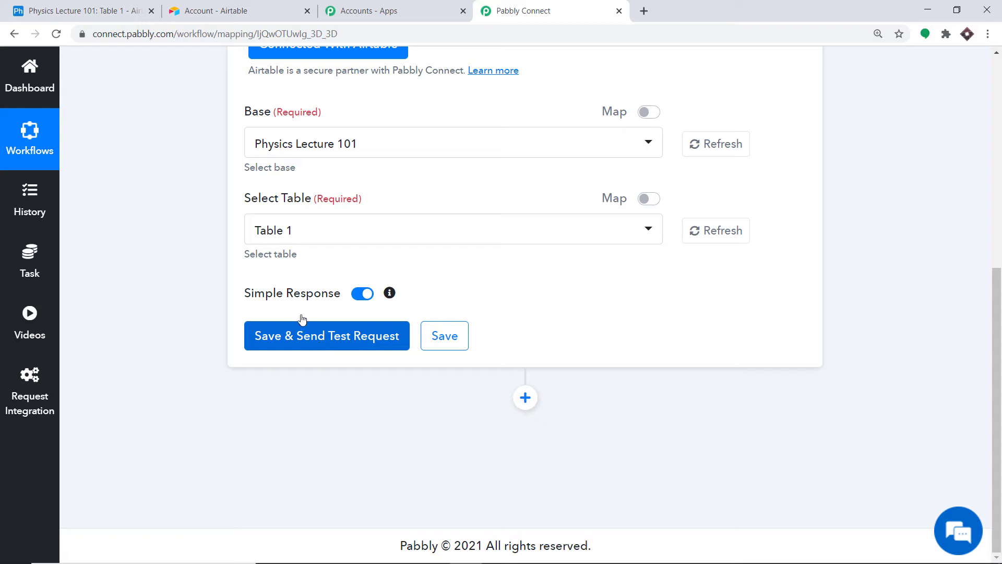
click(117, 9)
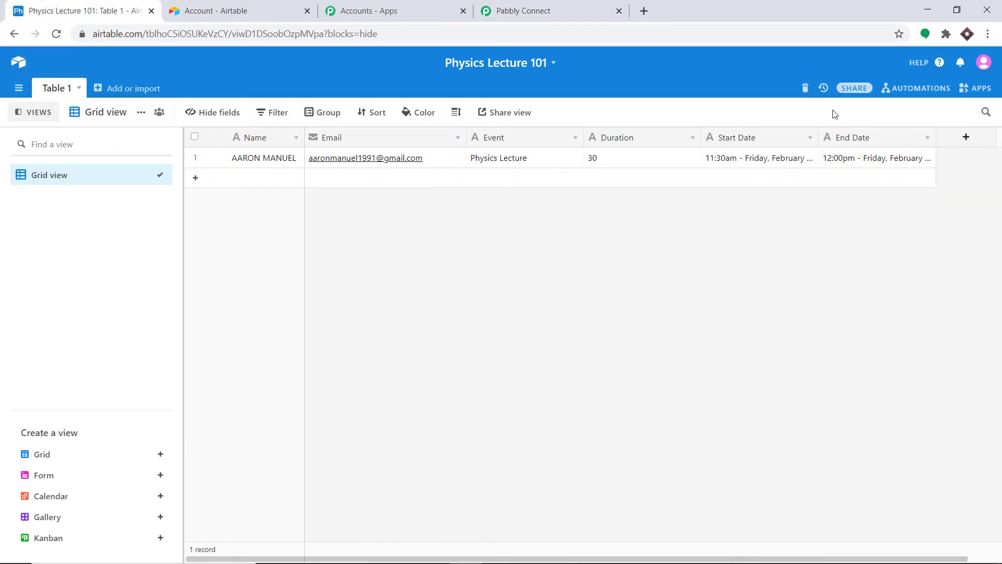
click(523, 9)
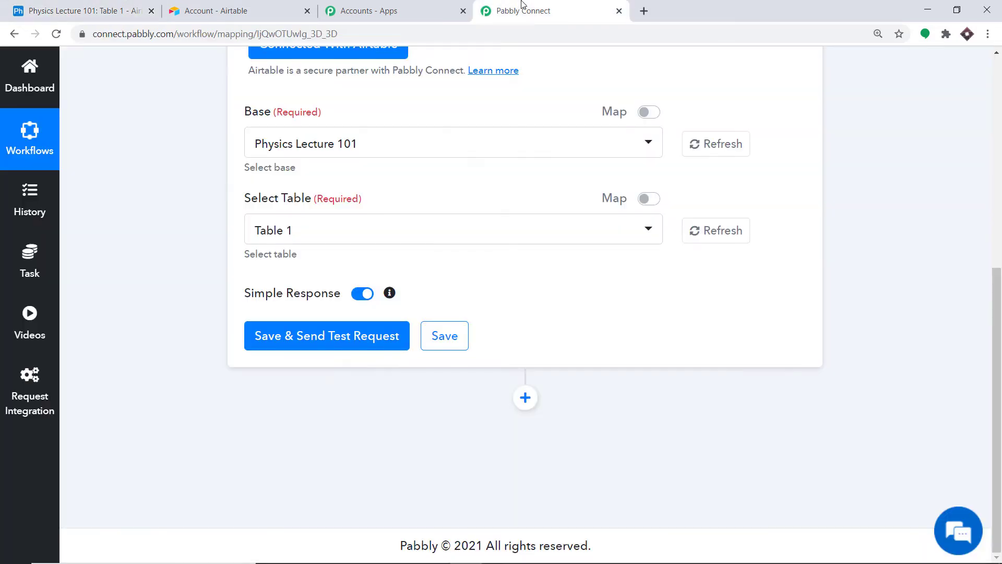
- Save the trigger, fetch a test record, and compare it against the Airtable row
click(307, 339)
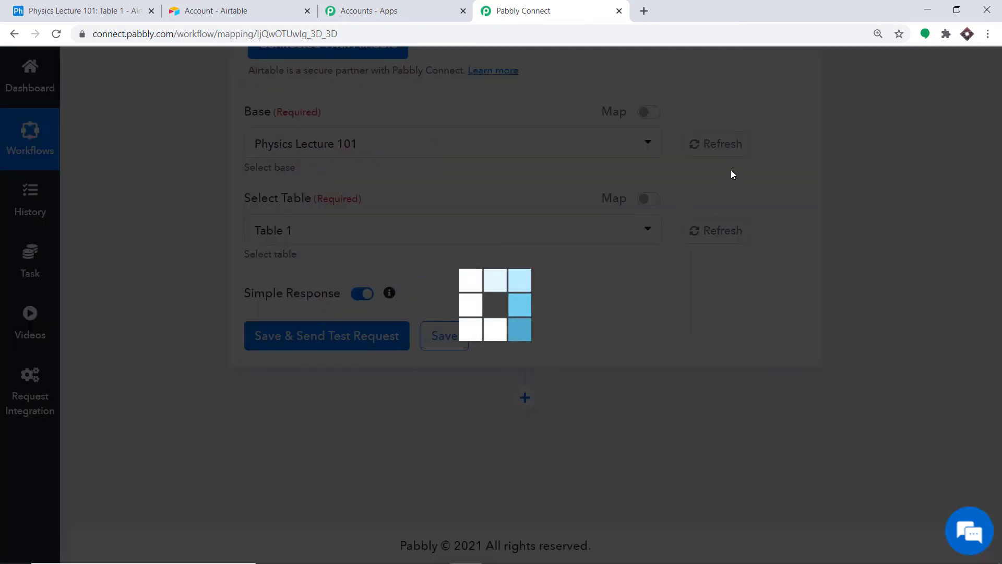
scroll(638, 280, down, 4)
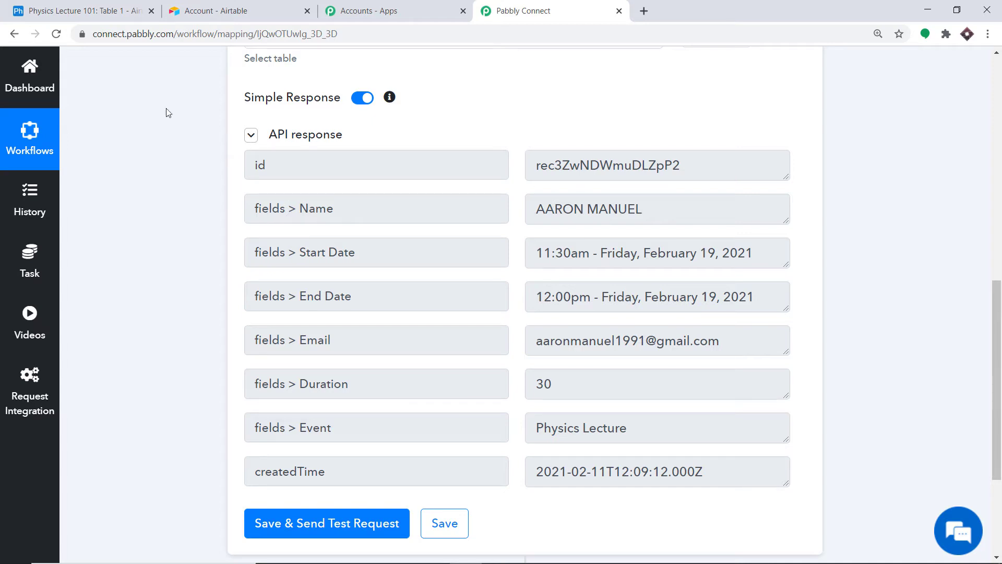
click(125, 6)
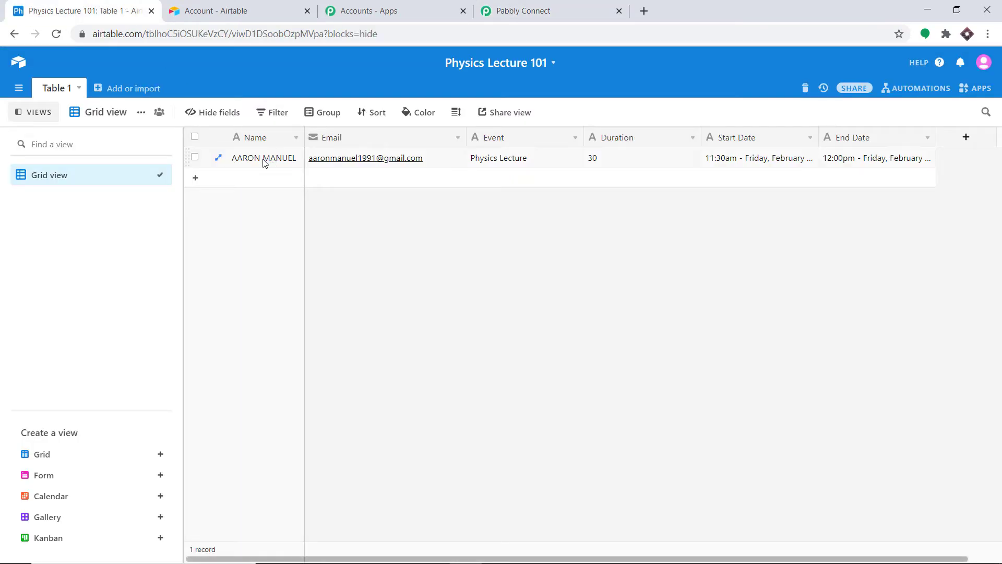
click(574, 8)
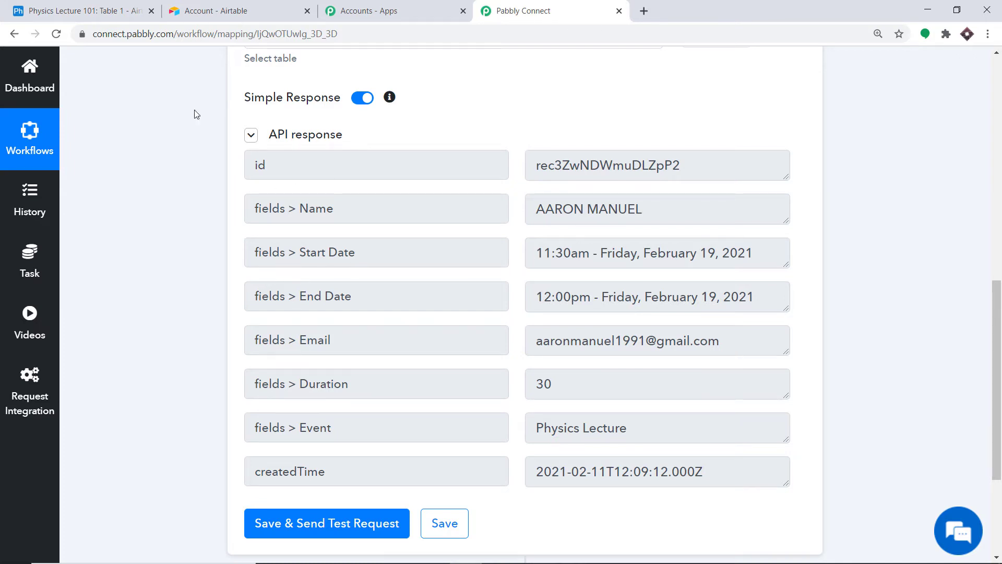
click(105, 8)
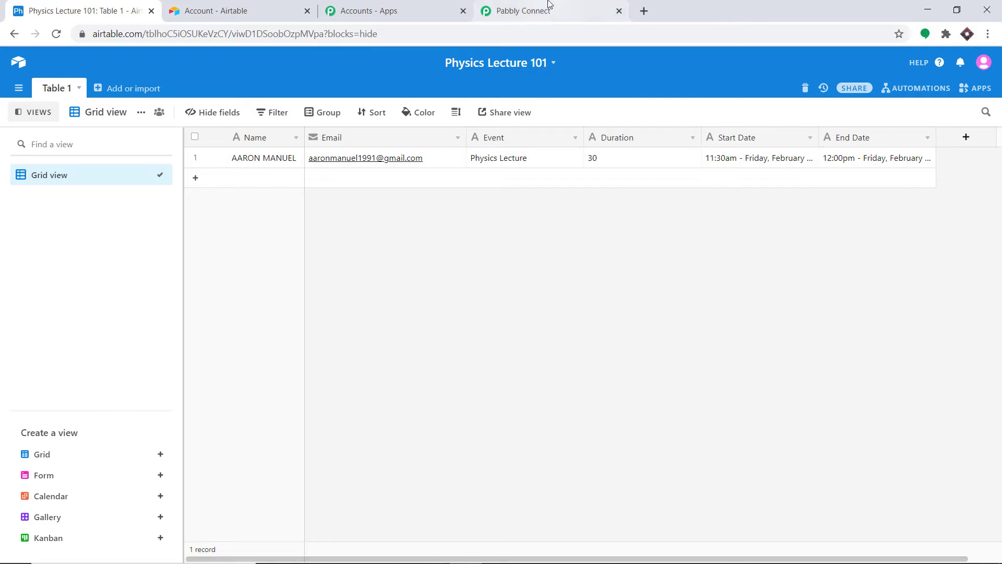
click(549, 6)
click(104, 8)
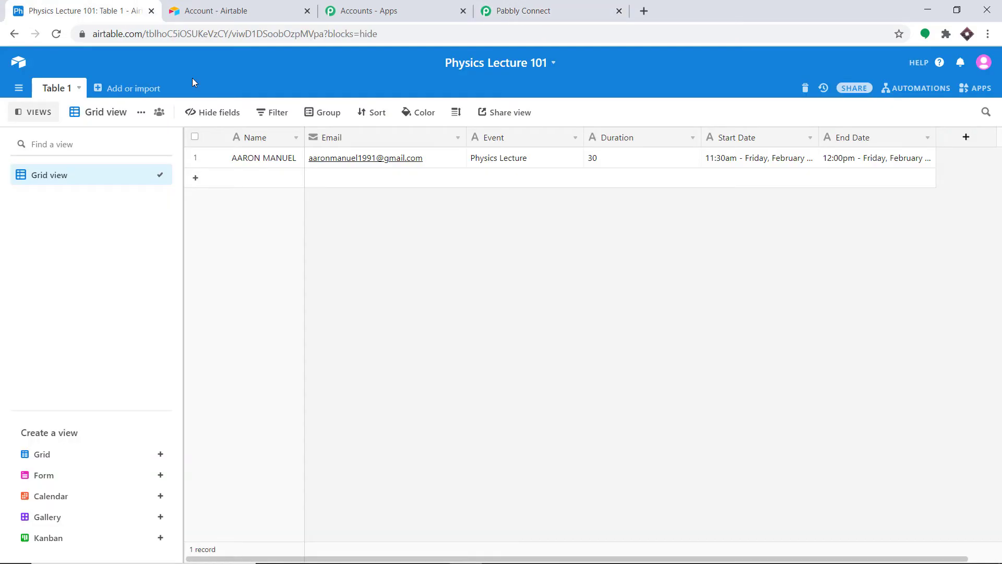
click(530, 7)
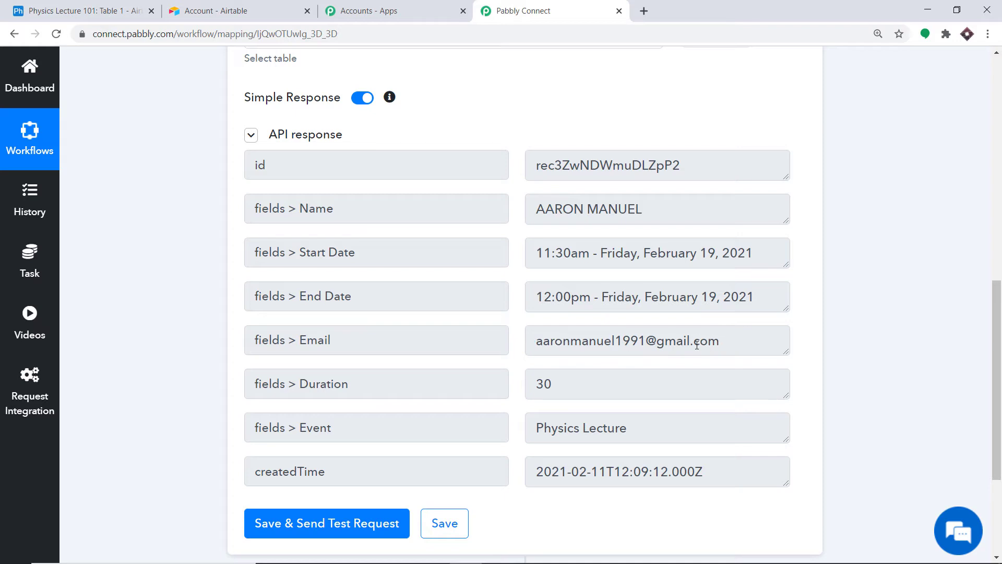
scroll(566, 358, down, 1)
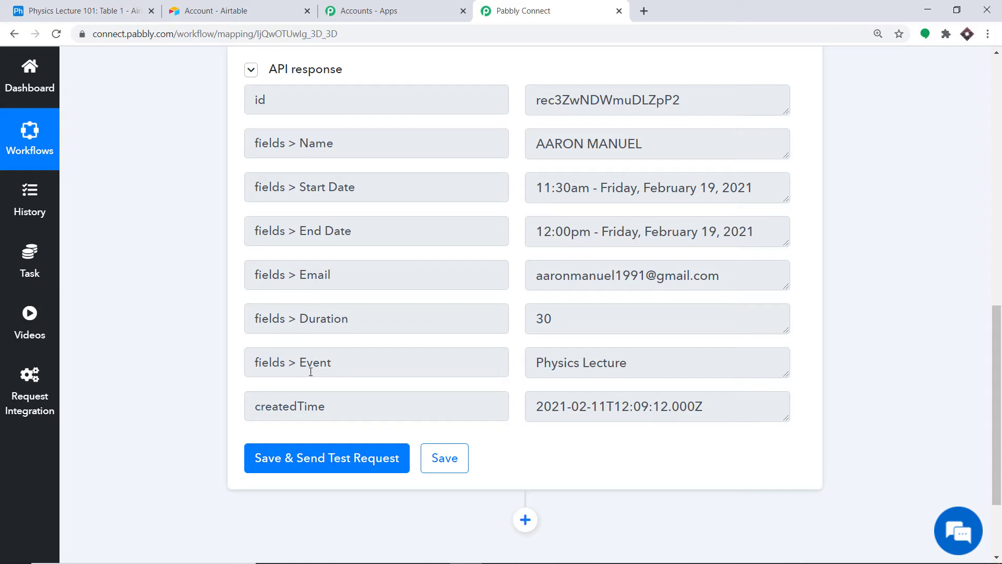
scroll(468, 298, up, 2)
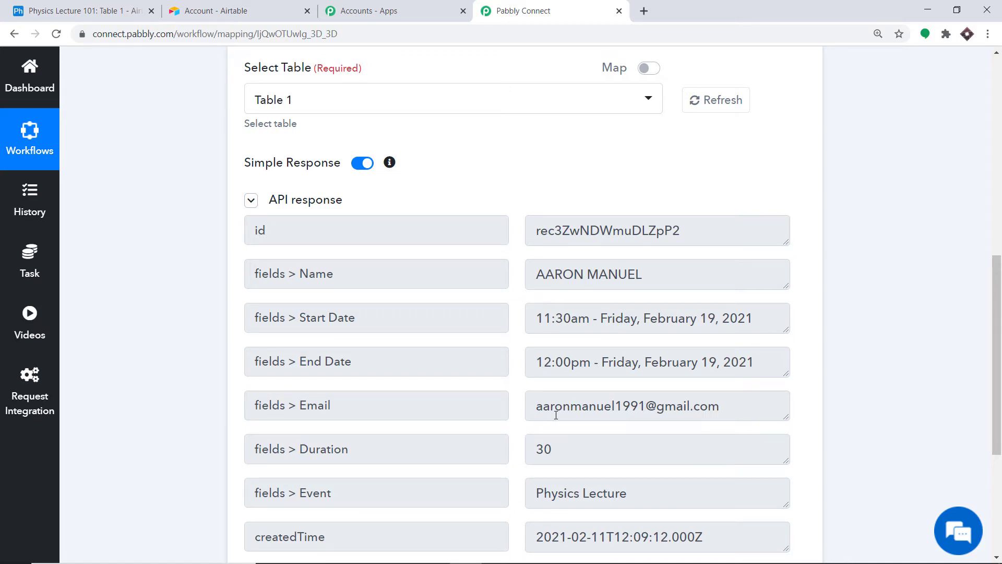
scroll(700, 408, down, 5)
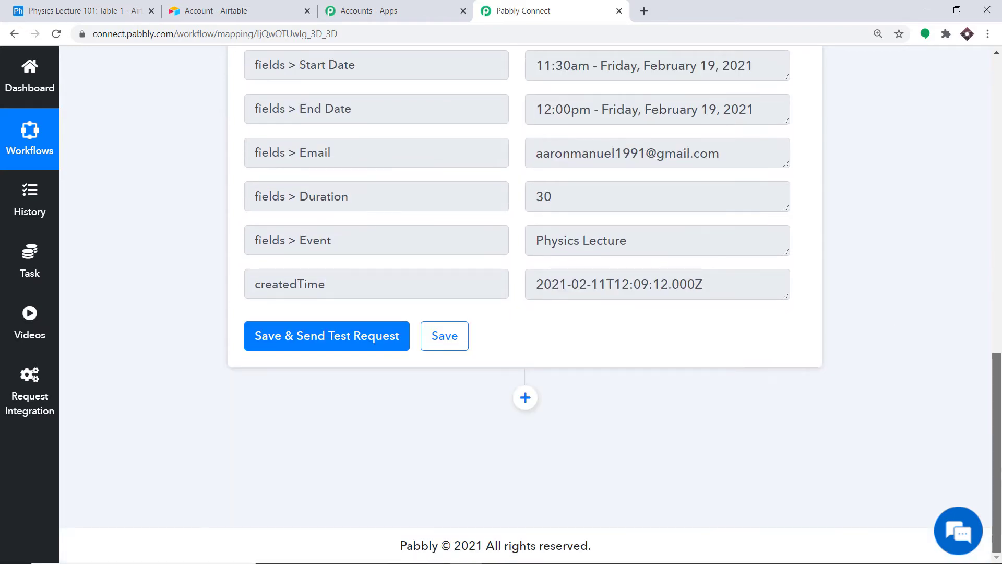
- Add an action step after the trigger and choose Gmail as its app
click(526, 398)
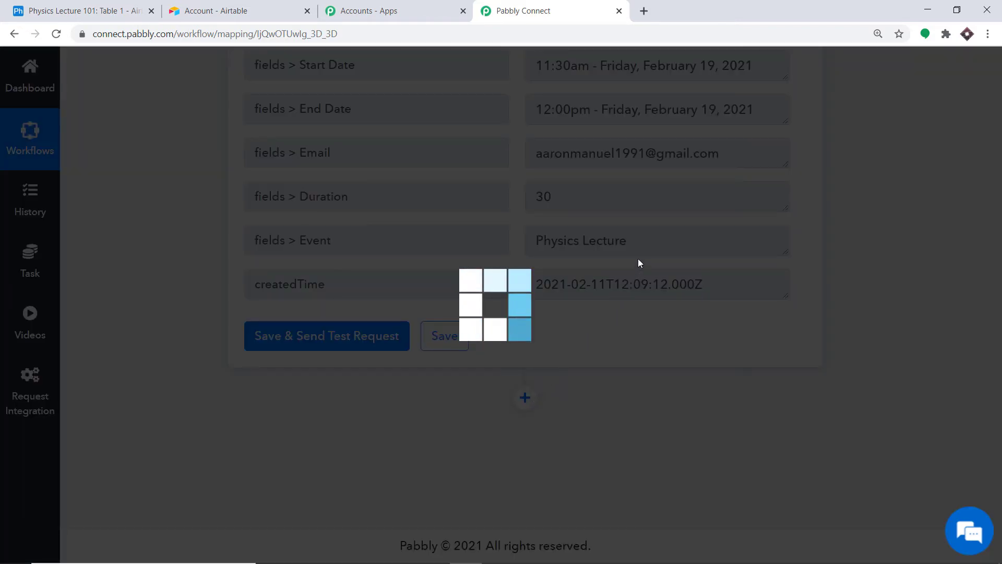
scroll(691, 270, down, 5)
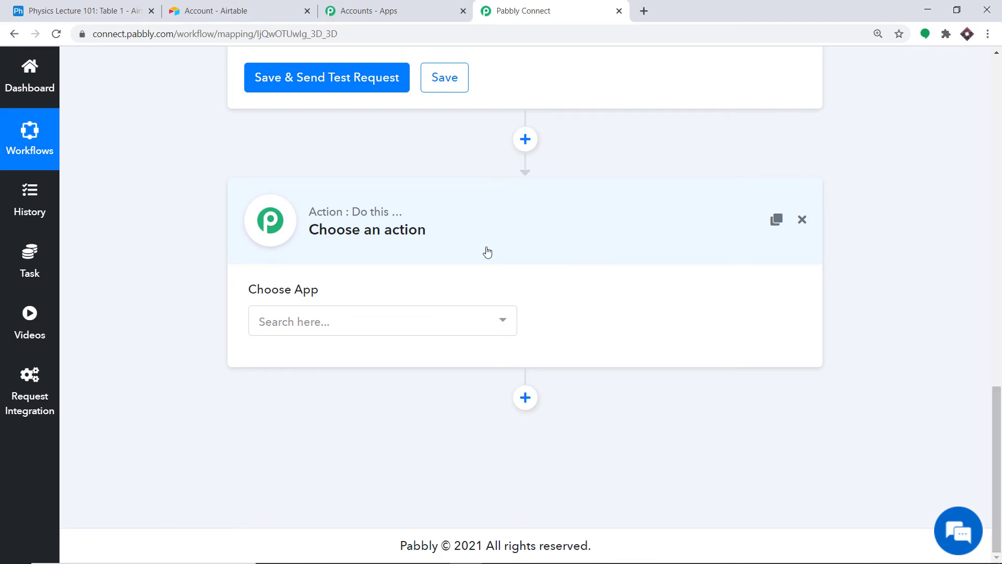
click(360, 321)
text(g)
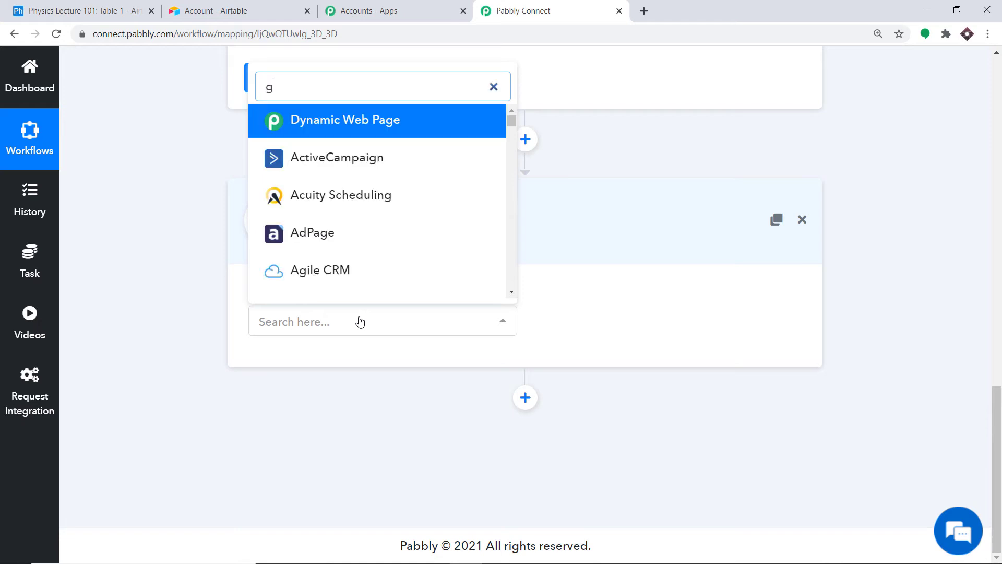
text(mail)
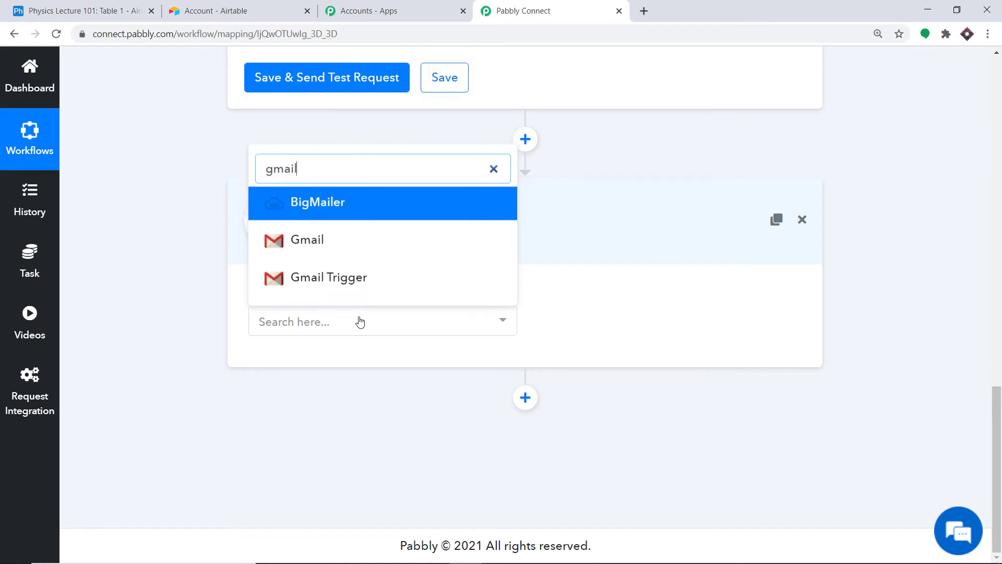
click(328, 246)
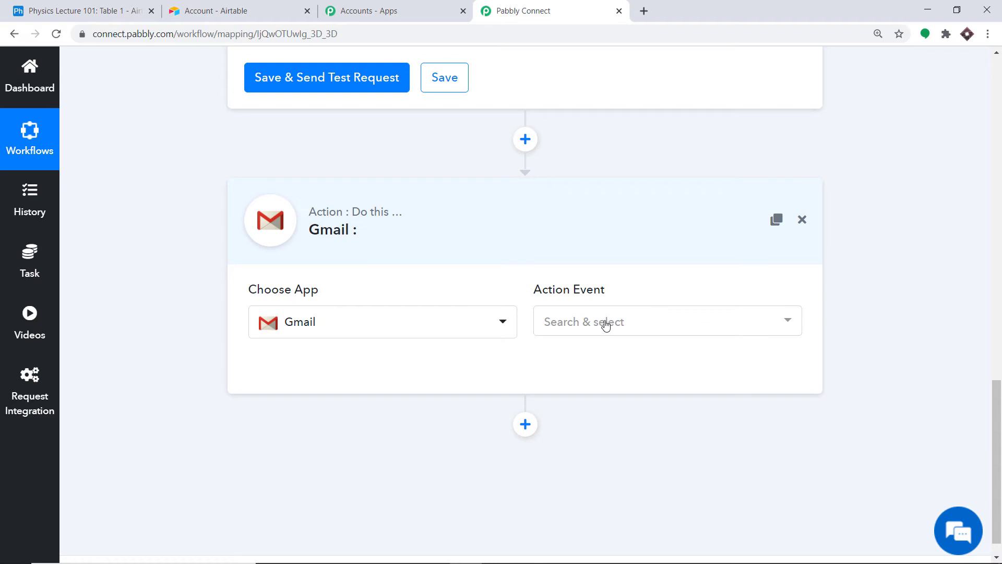
- Set the Gmail action event to Send an Email
click(606, 324)
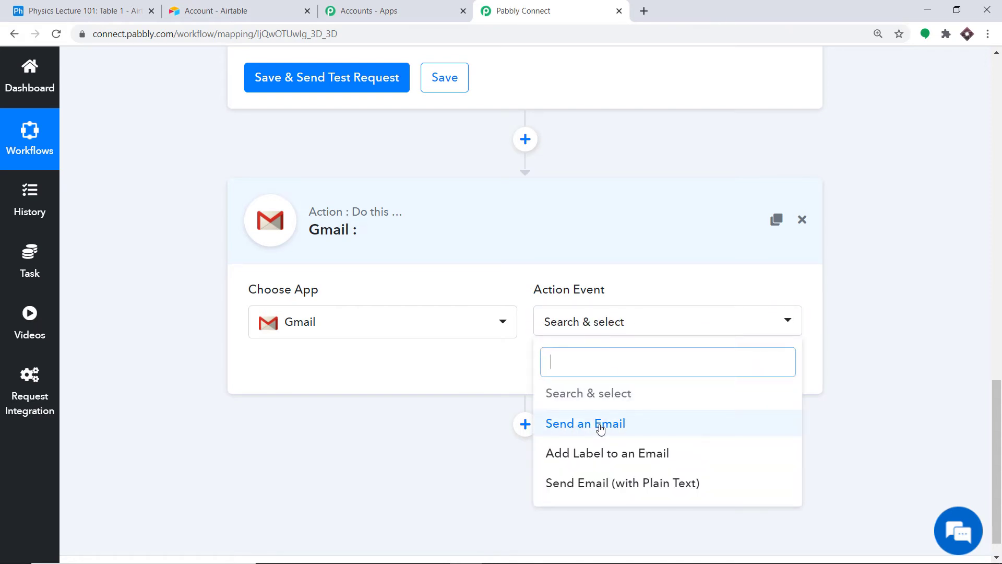
click(602, 424)
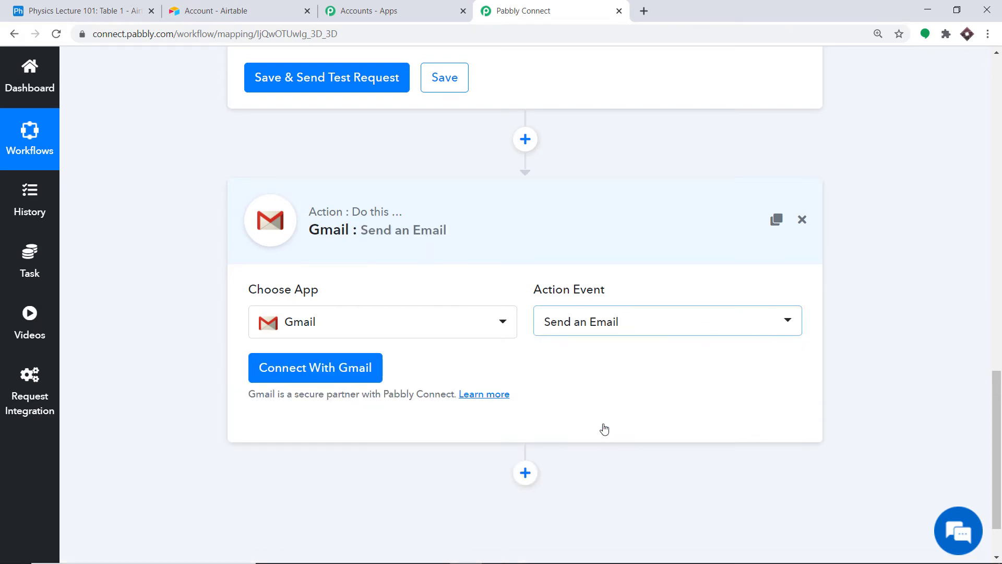
click(605, 324)
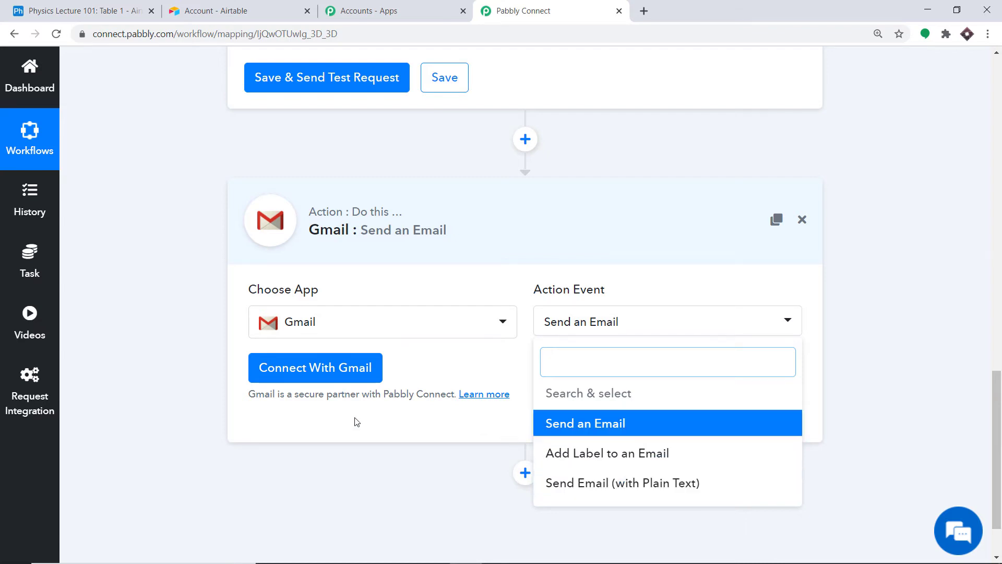
- Sign in with the Google account and allow Pabbly Connect to send email via Gmail
click(309, 375)
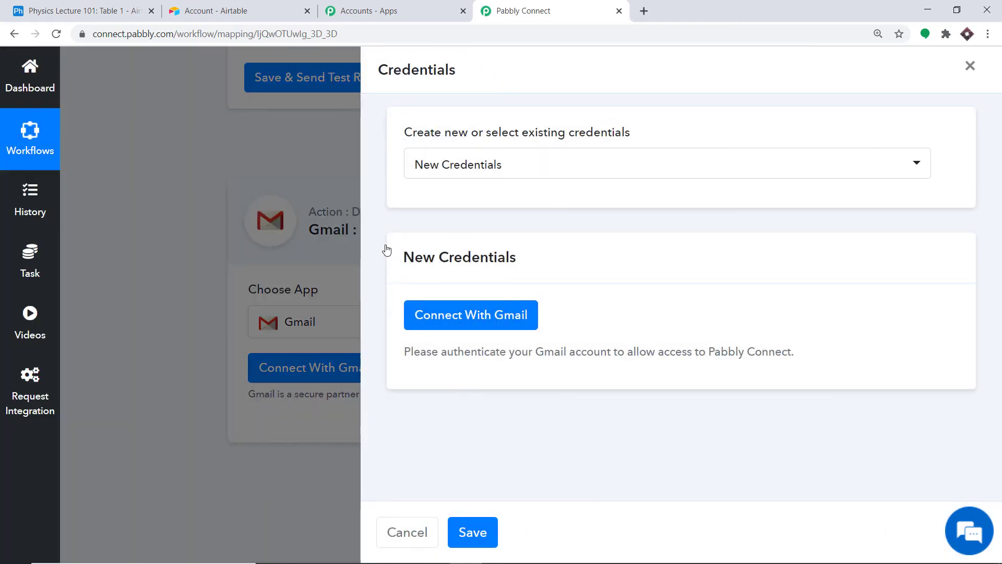
click(466, 308)
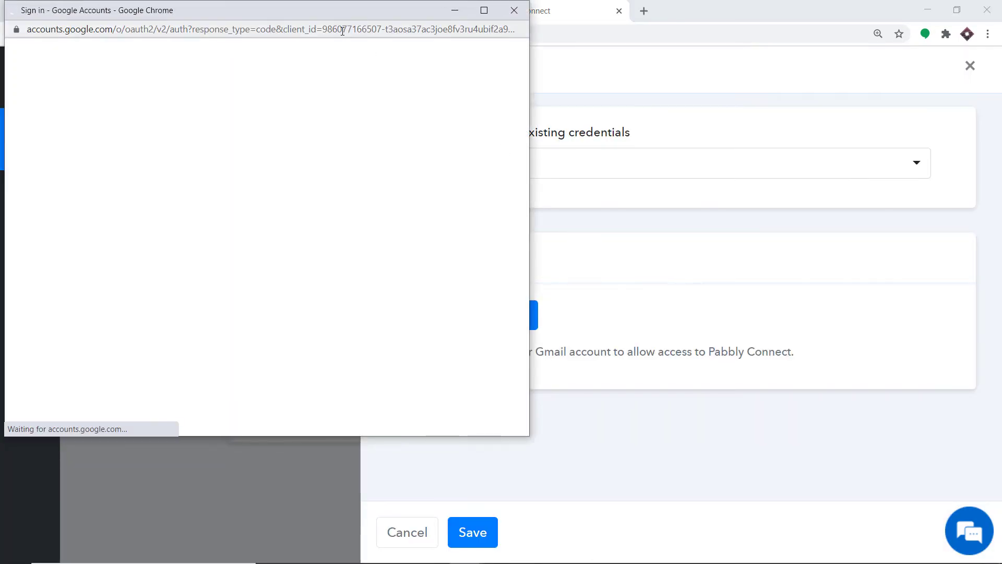
drag(332, 18, 858, 34)
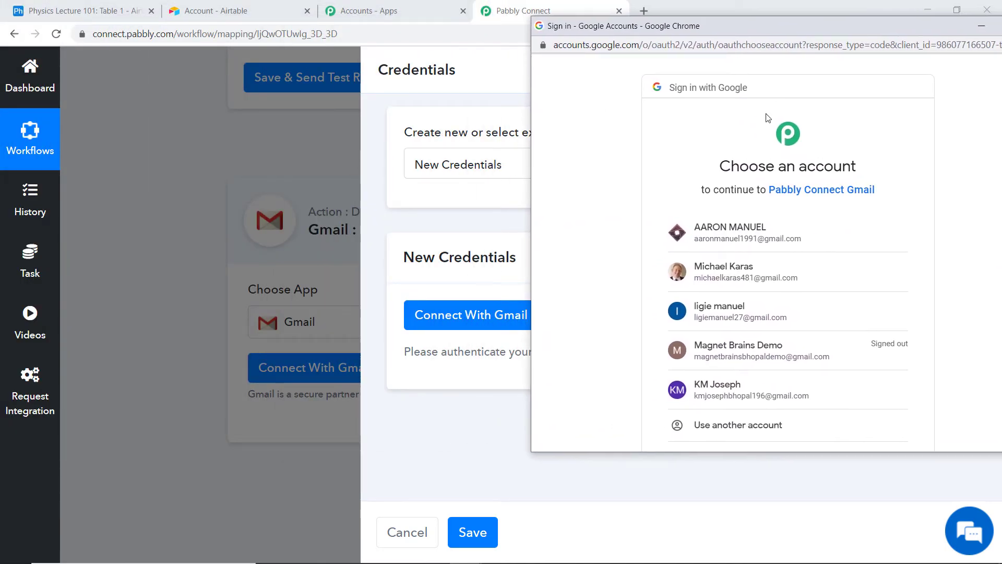
scroll(775, 178, down, 2)
drag(797, 30, 743, 15)
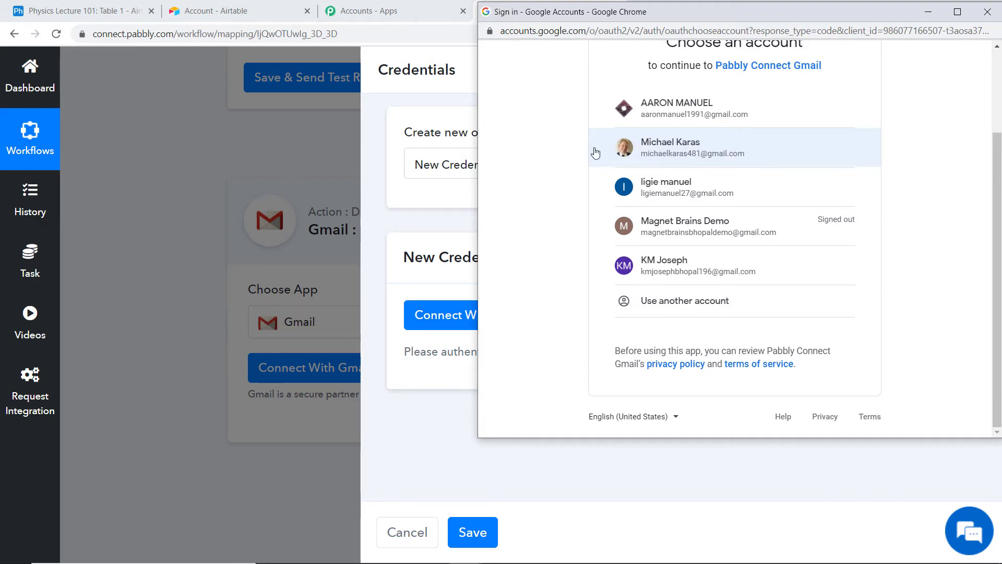
click(704, 148)
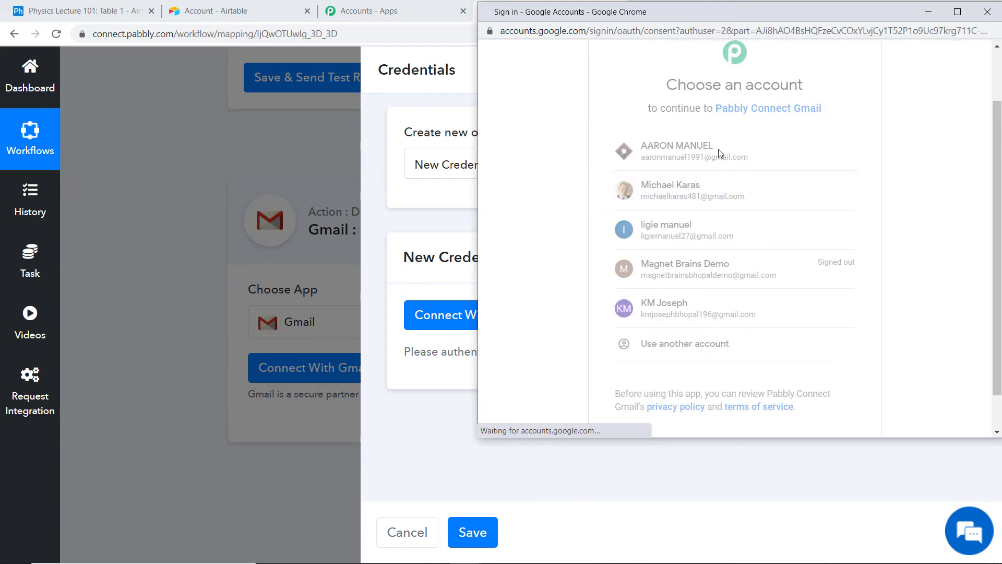
scroll(809, 175, down, 2)
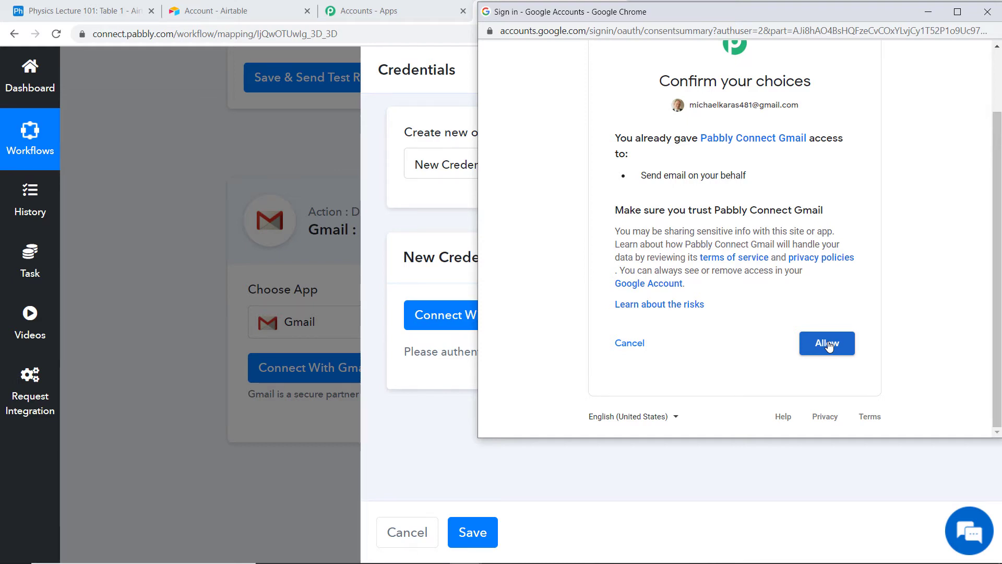
click(828, 344)
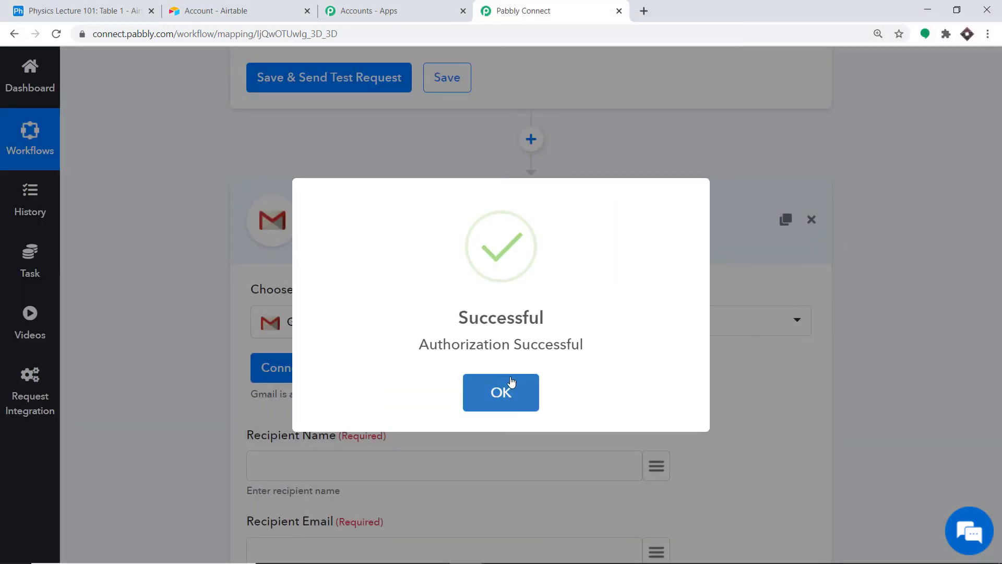
- Close the Authorization Successful message and review the empty Send an Email fields
click(511, 385)
scroll(548, 191, down, 5)
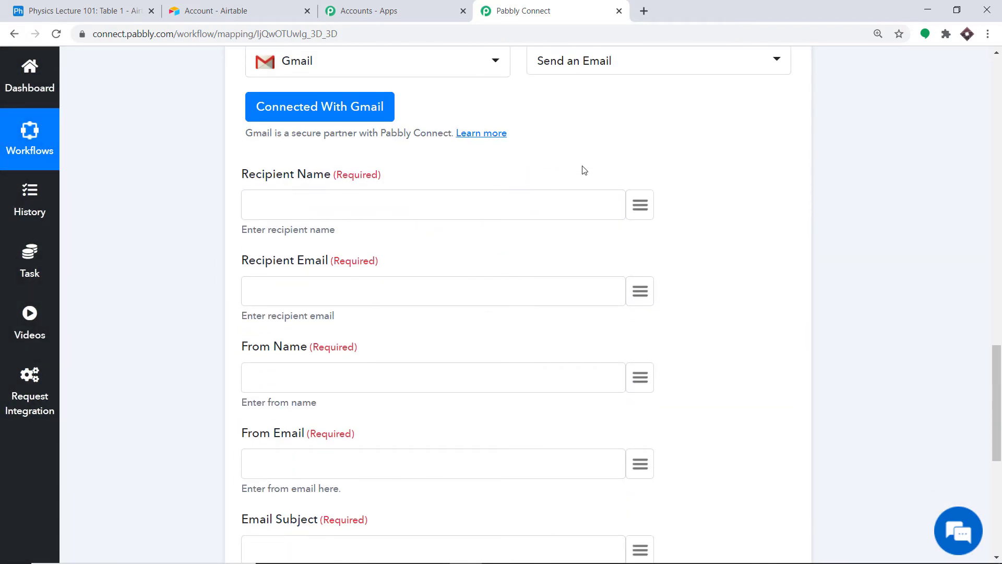
scroll(490, 430, down, 6)
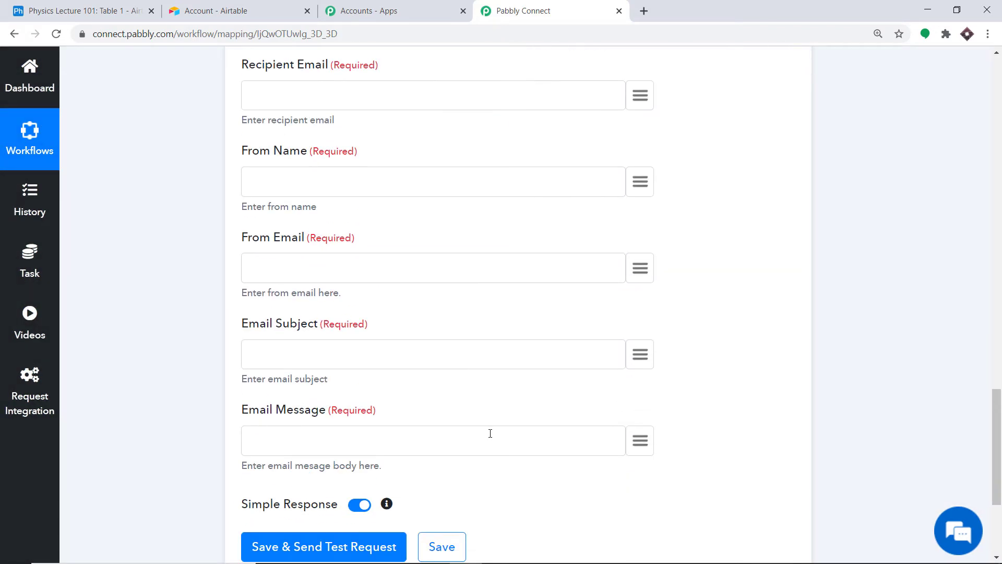
scroll(485, 425, up, 4)
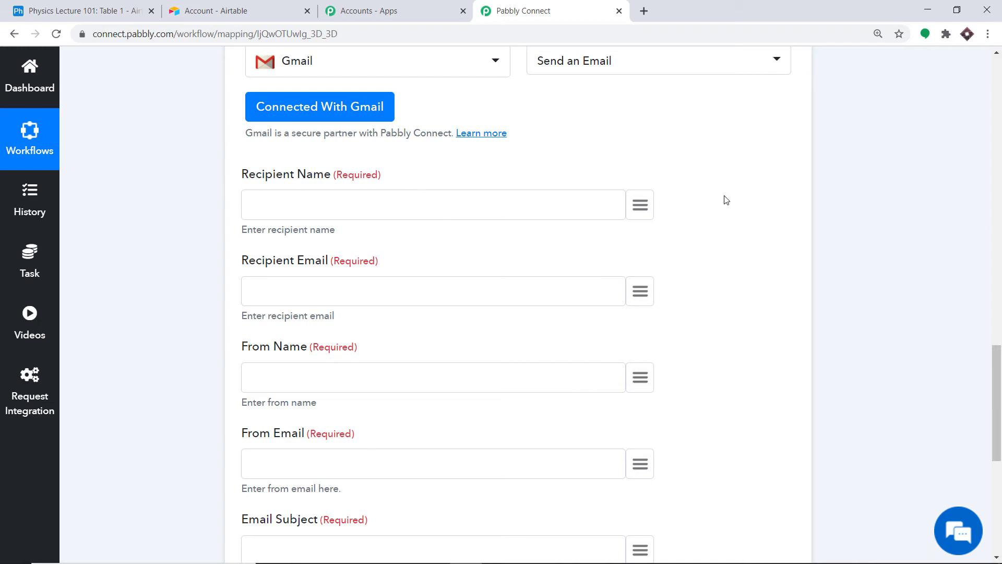
- Map the Airtable trigger's Name field into Recipient Name
click(640, 205)
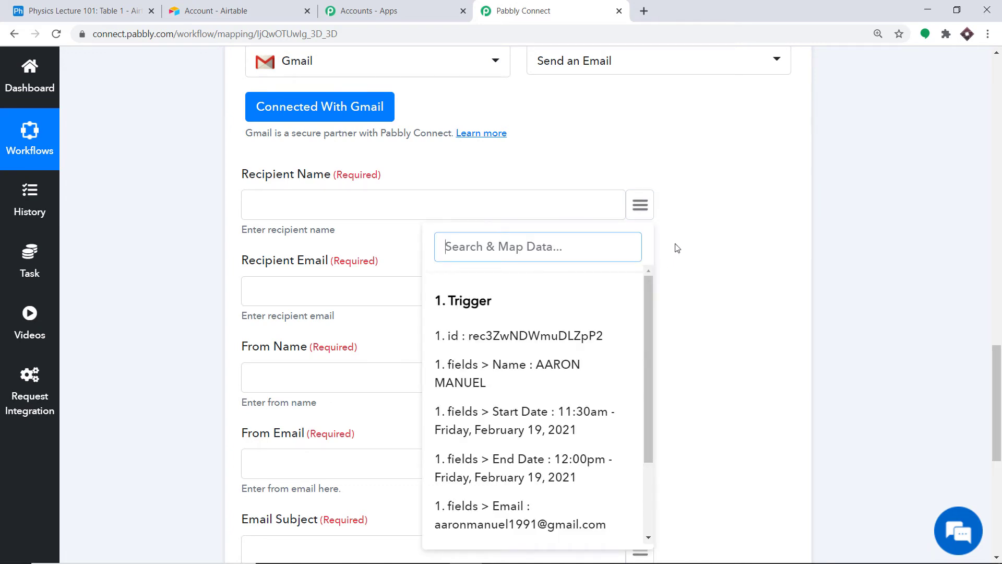
scroll(679, 240, up, 10)
scroll(522, 115, up, 3)
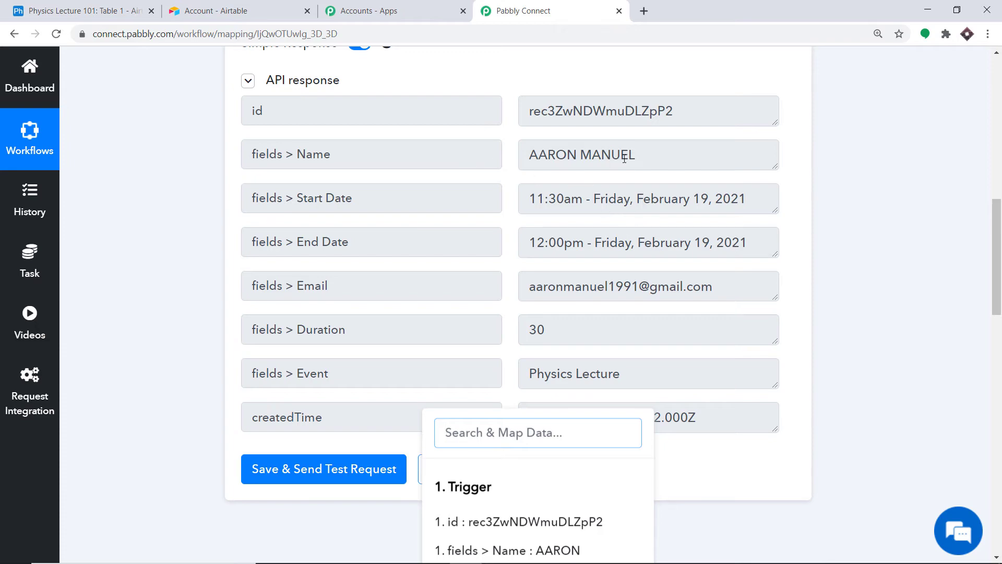
scroll(629, 230, down, 5)
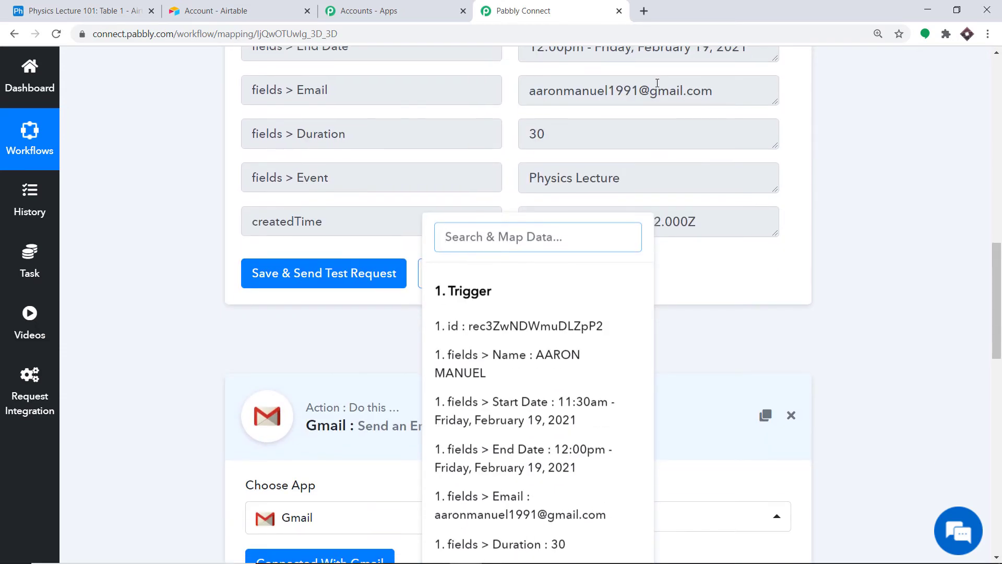
scroll(642, 117, up, 3)
scroll(684, 270, down, 10)
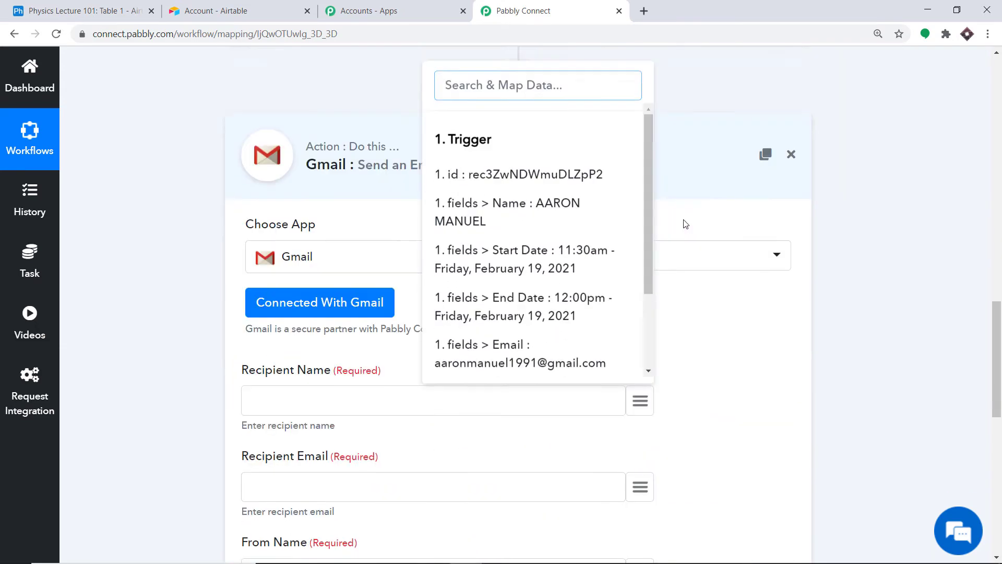
click(640, 270)
scroll(633, 287, down, 3)
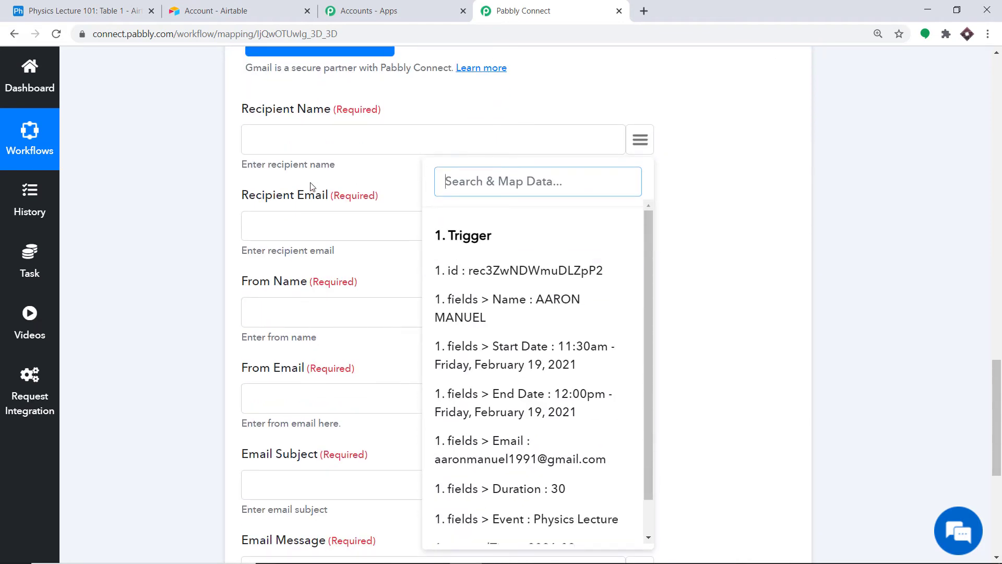
click(528, 319)
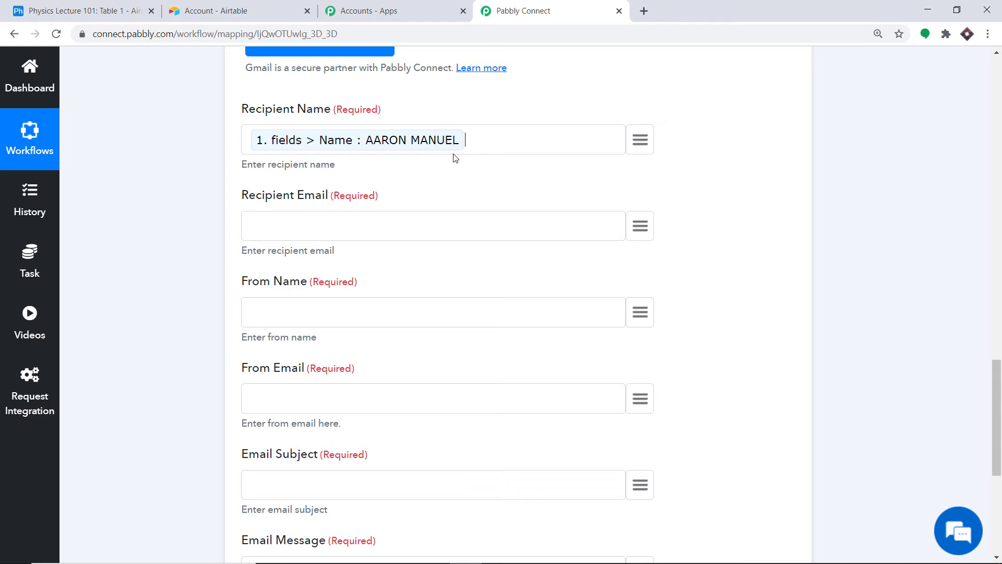
- Map the Airtable trigger's Email field into Recipient Email
scroll(515, 191, up, 1)
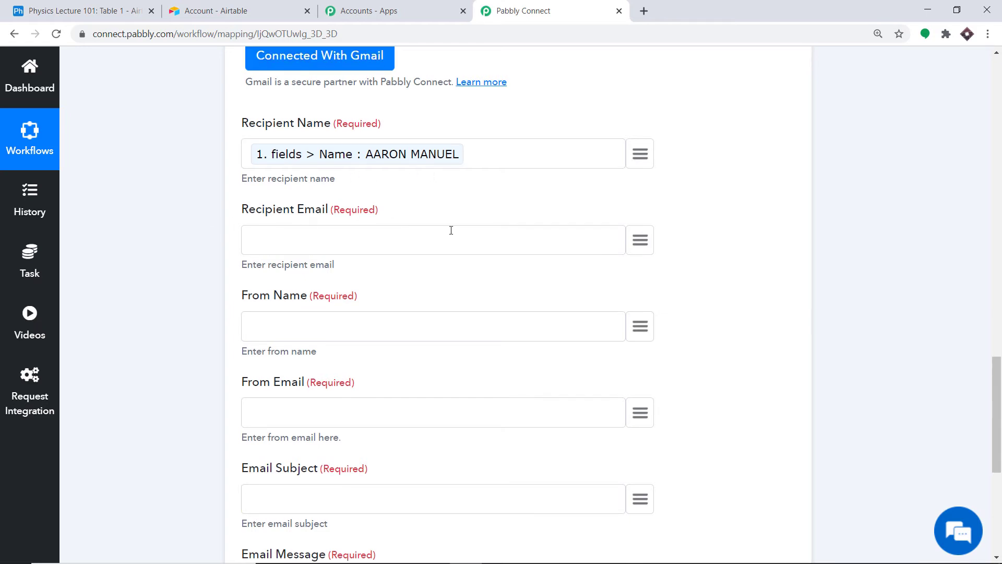
click(639, 240)
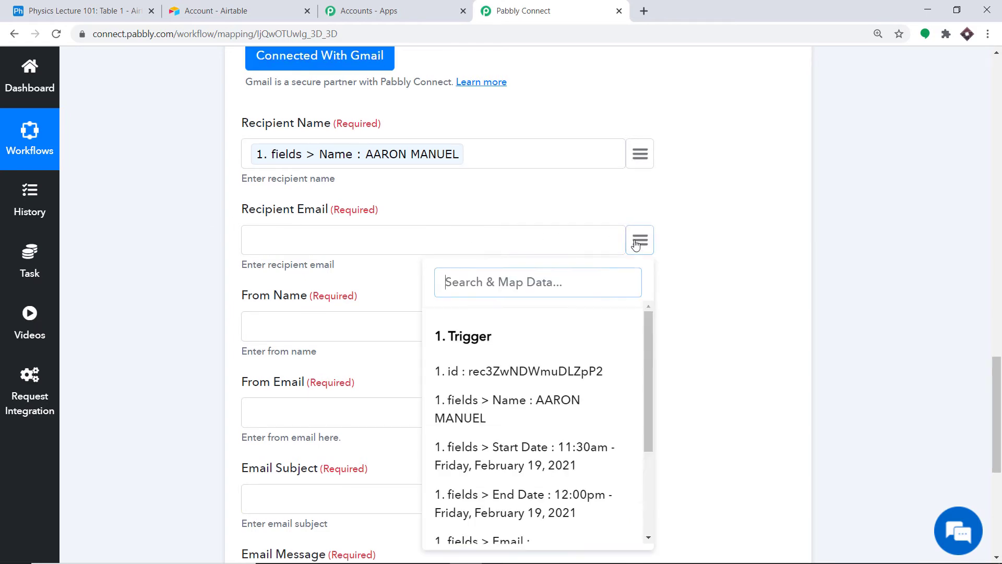
scroll(517, 387, down, 1)
scroll(517, 386, down, 3)
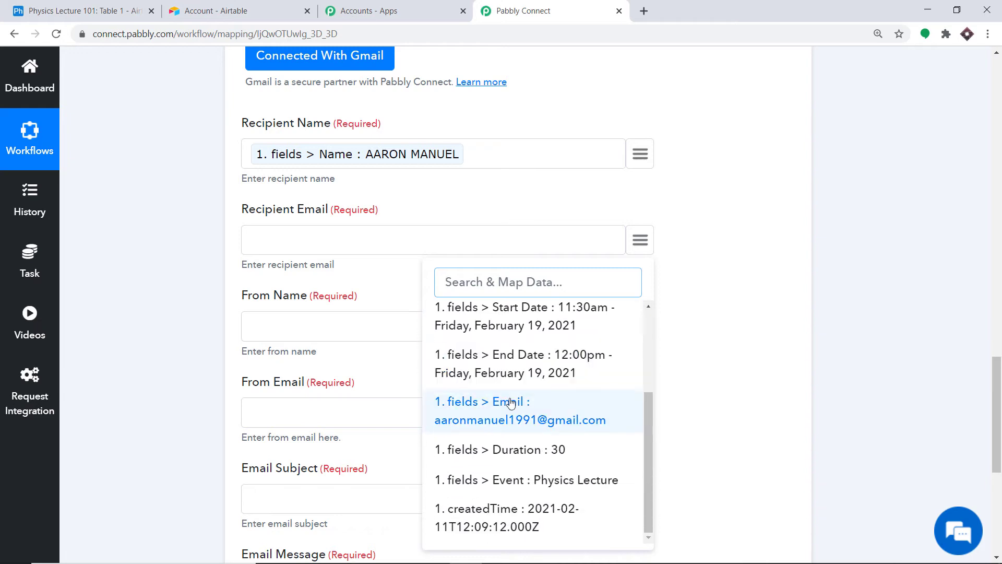
click(555, 412)
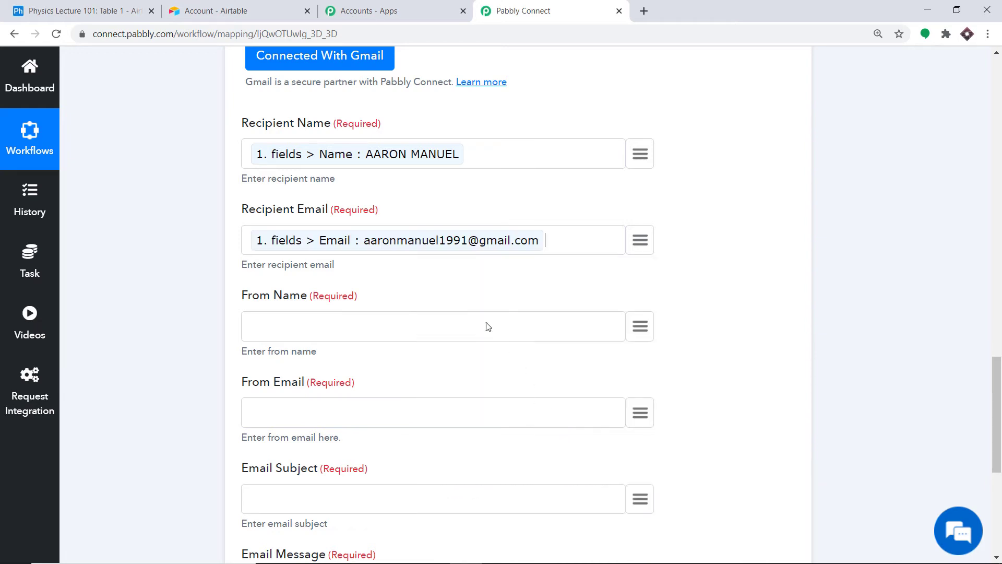
scroll(478, 249, down, 3)
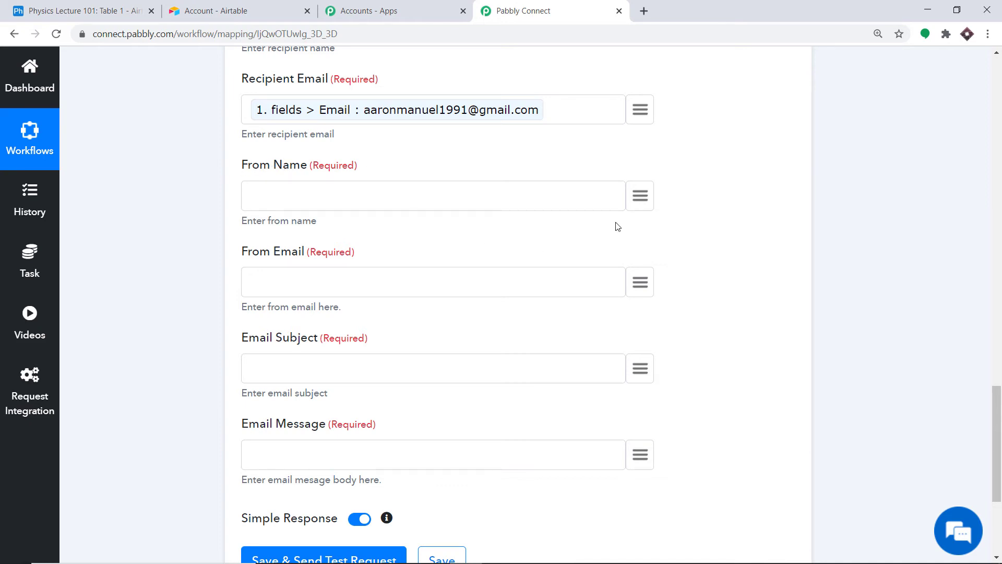
- Enter the sender's name and Gmail address in the From fields
click(472, 195)
text(Michea)
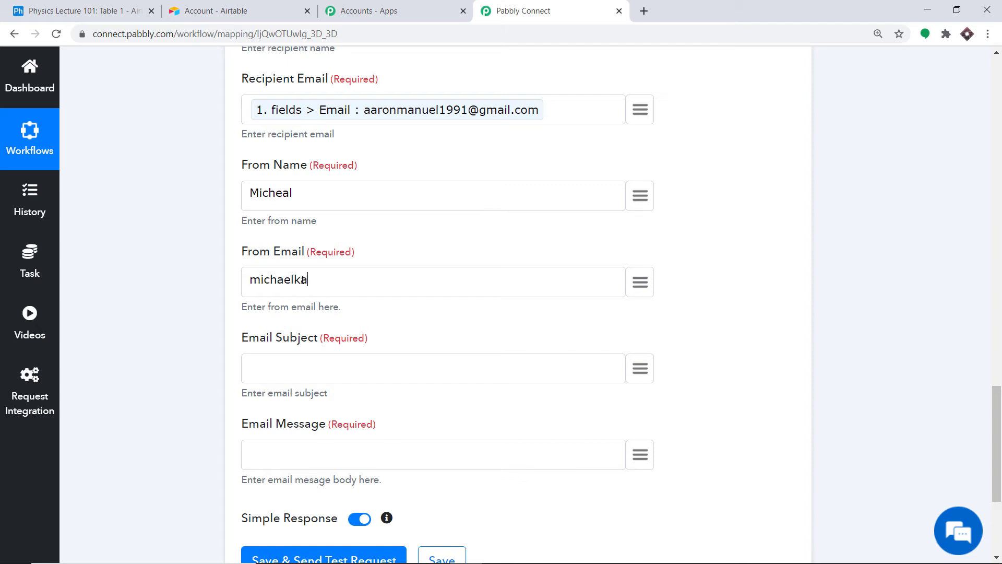
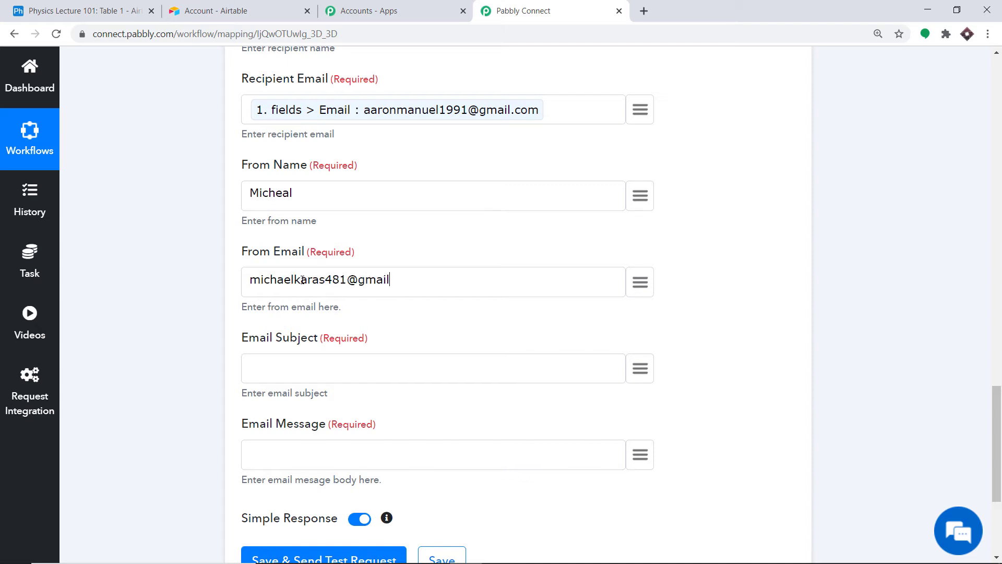
scroll(397, 233, down, 3)
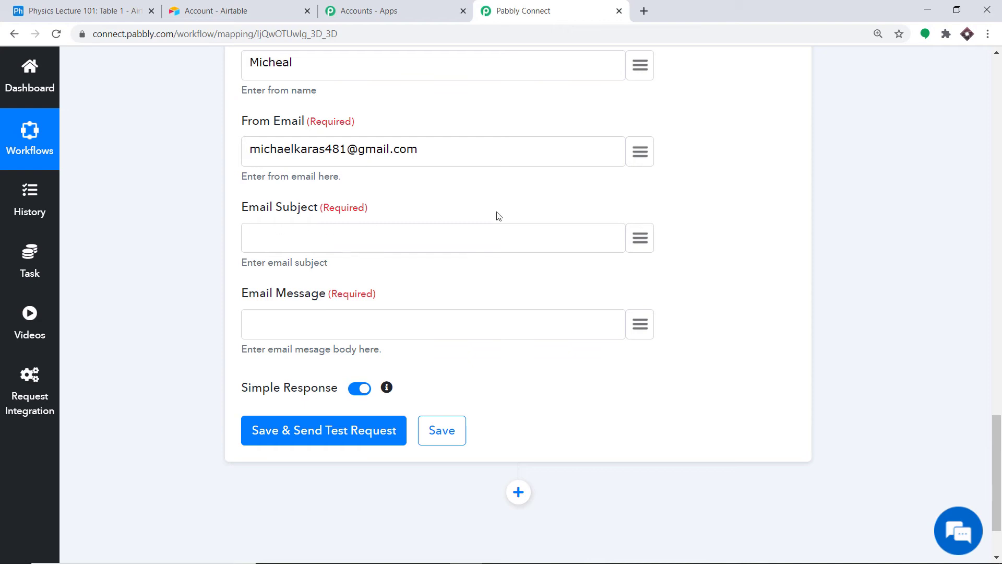
click(640, 238)
- Set the email subject to the Airtable record's Event field
scroll(576, 340, down, 3)
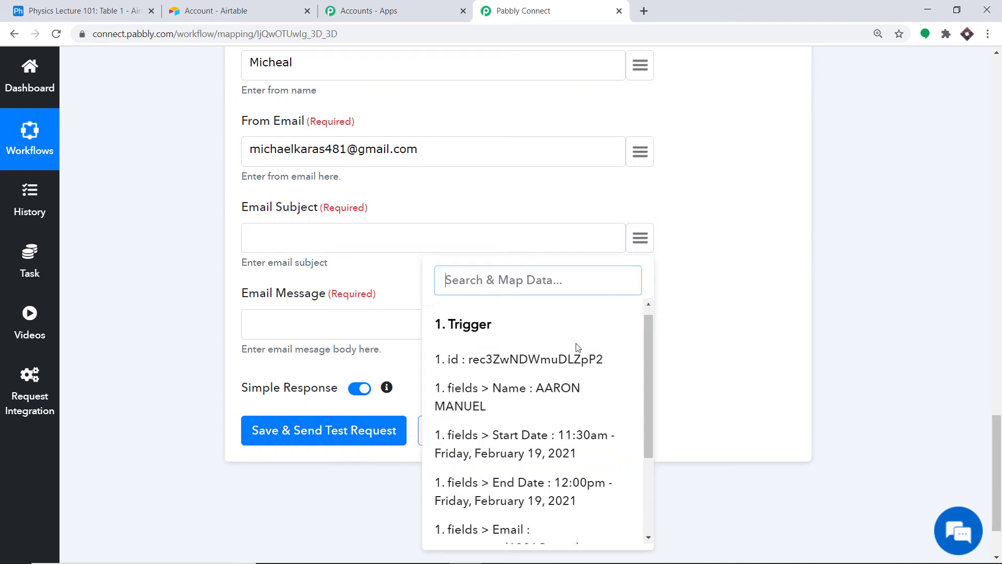
click(79, 11)
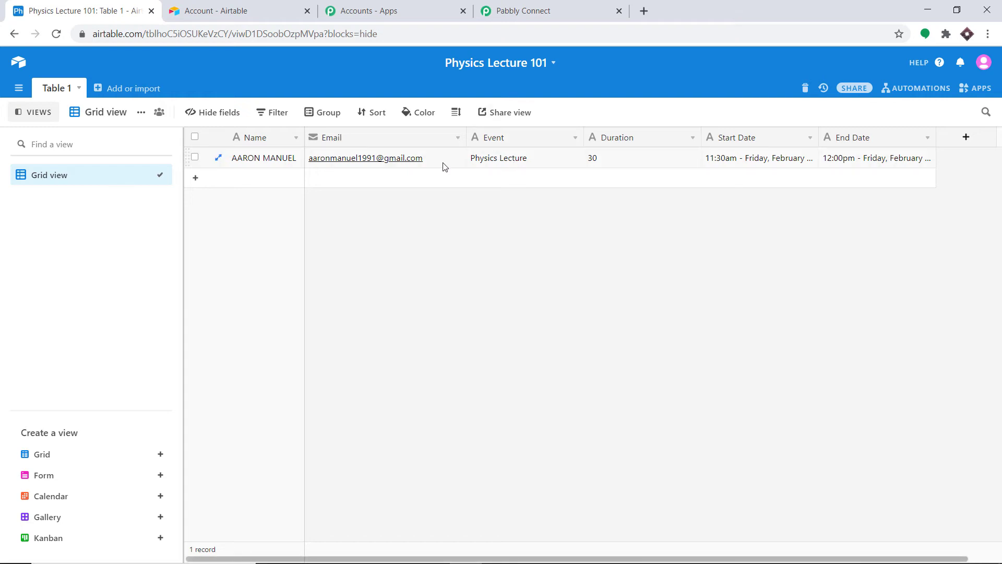
click(530, 10)
scroll(531, 443, down, 1)
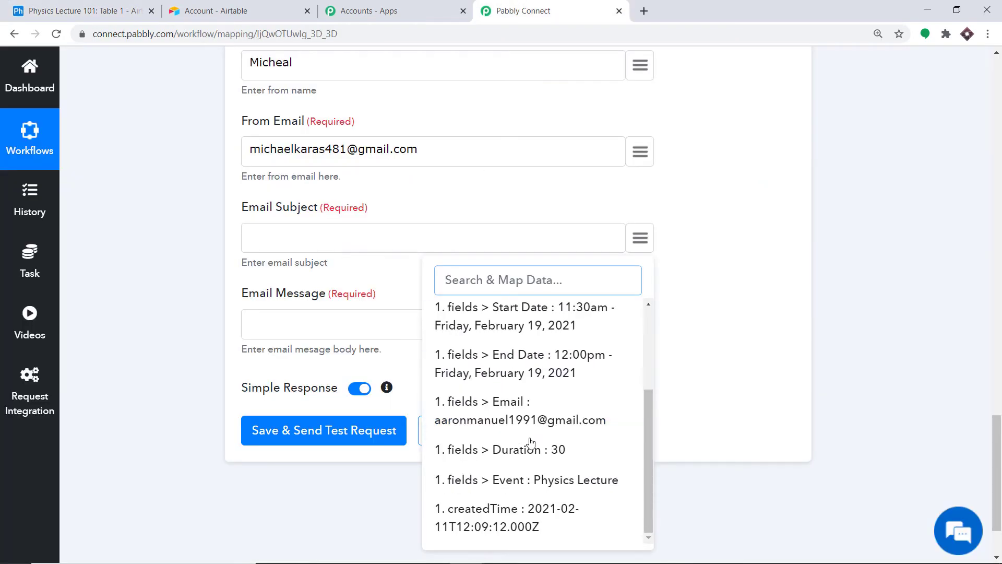
click(549, 479)
- Start the message with 'Thank you for booking' followed by the record's Event value
scroll(435, 272, down, 2)
scroll(433, 271, down, 1)
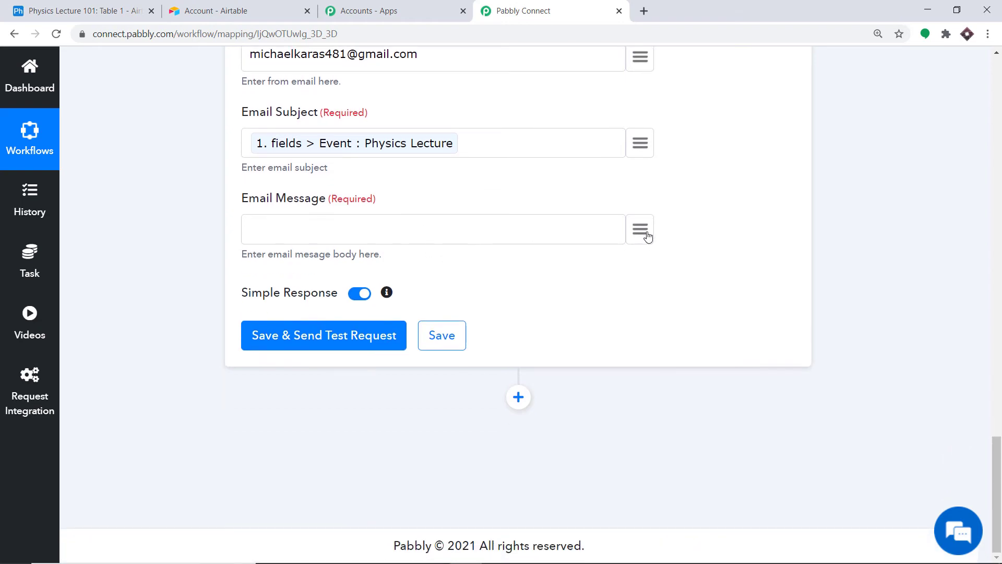
click(642, 231)
click(305, 229)
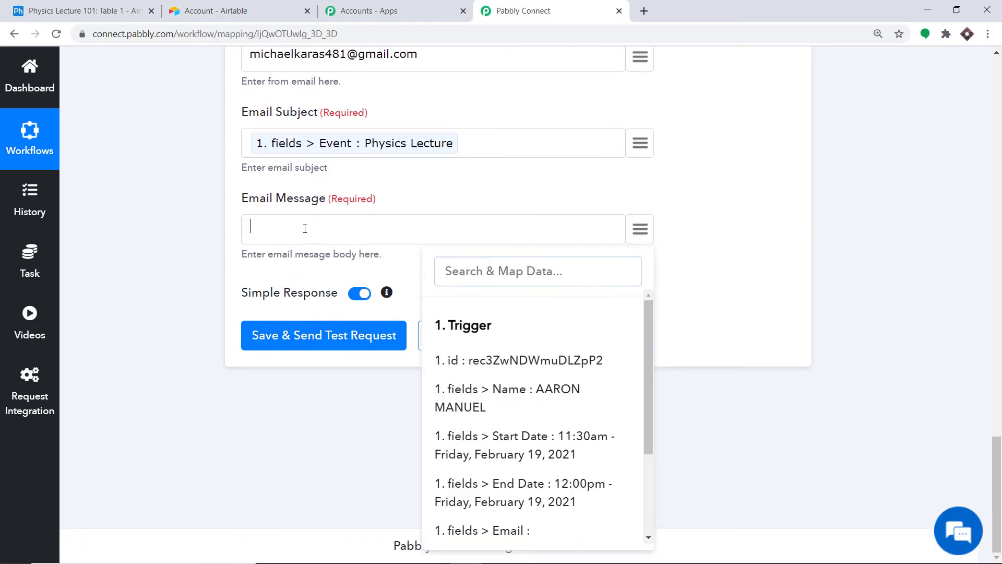
text(Thank you for confi)
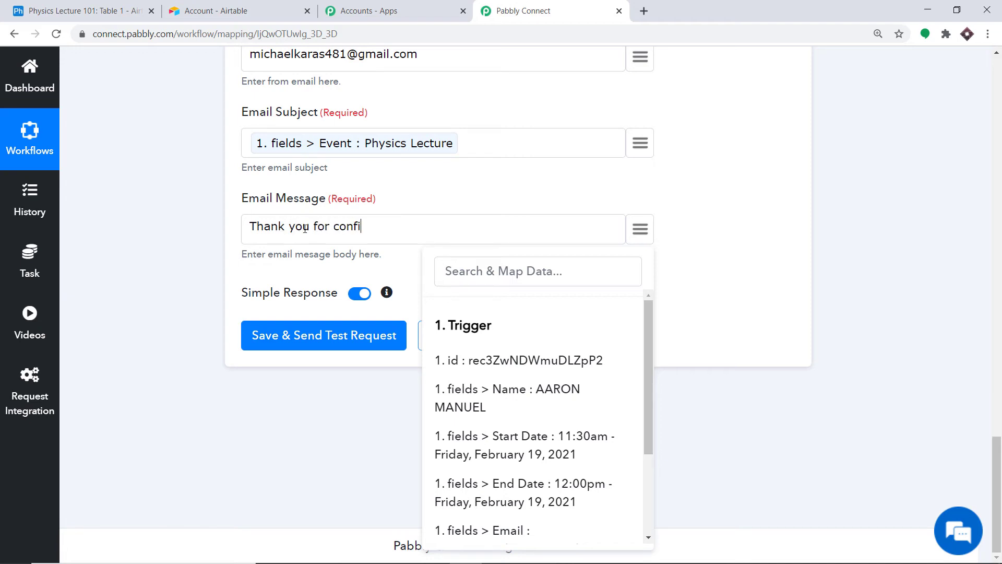
text(rm)
key(BackSpace)
key(BackSpace)
key(BackSpace)
key(BackSpace)
key(BackSpace)
key(BackSpace)
key(BackSpace)
text(booking)
scroll(548, 403, down, 3)
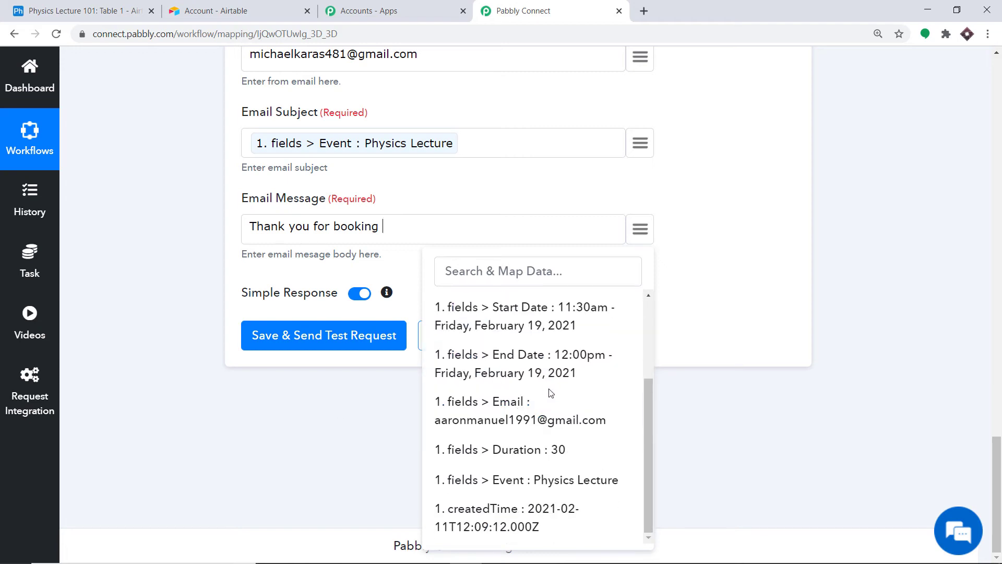
click(549, 479)
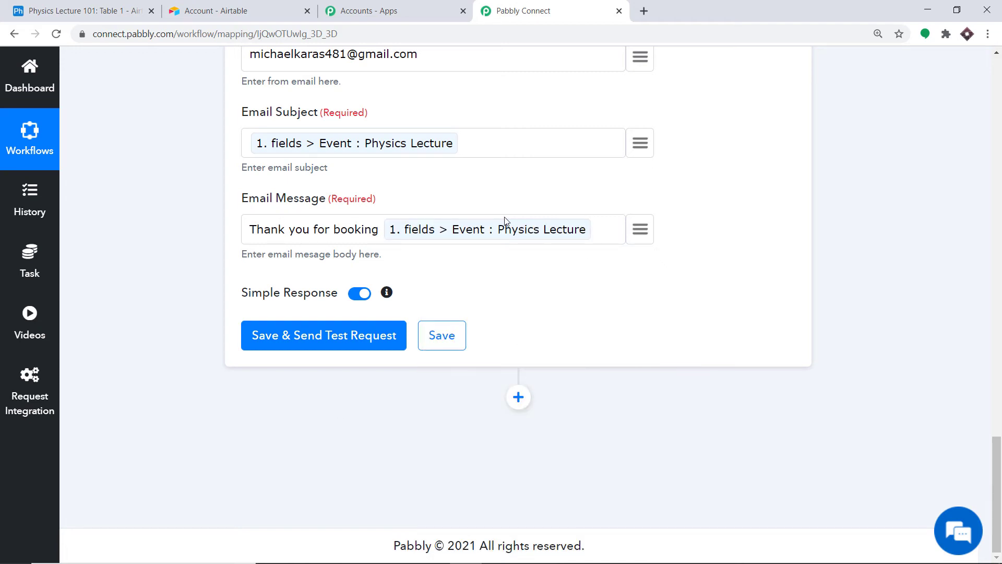
- Add 'it will start at' and the record's Start Date to the message
click(617, 240)
text(it will start at)
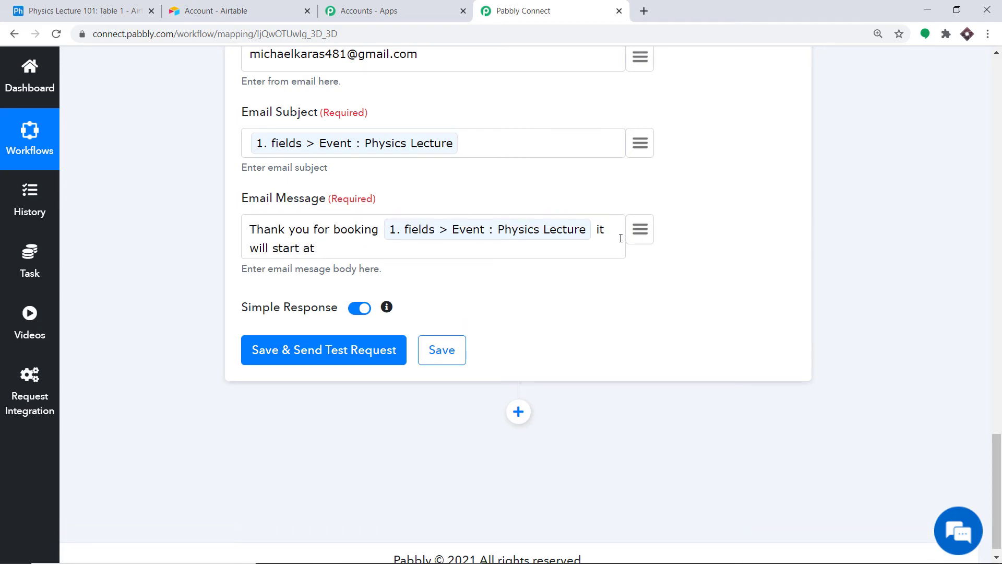
click(641, 231)
click(548, 508)
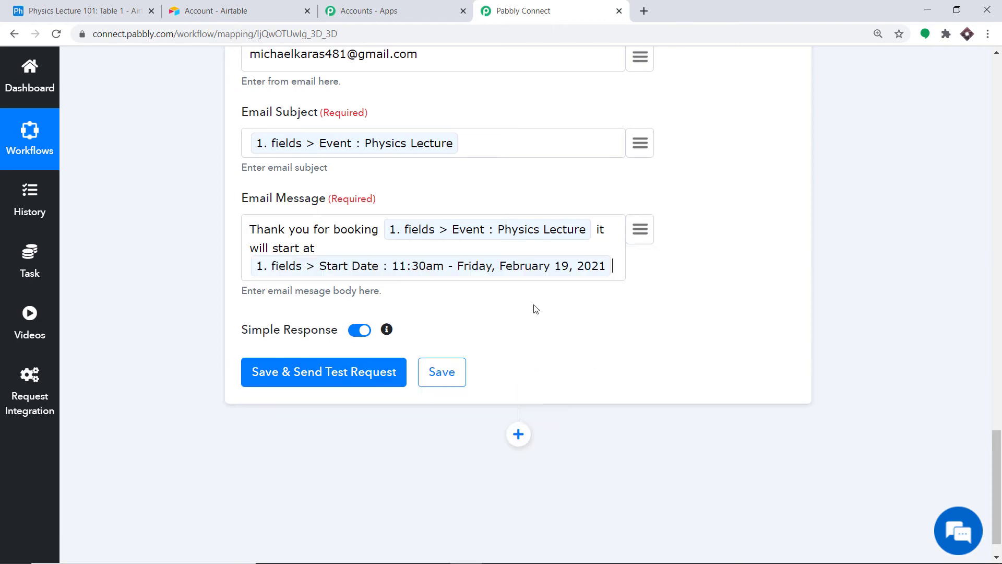
- Append 'and end at' followed by the record's End Date to the message
text(and e)
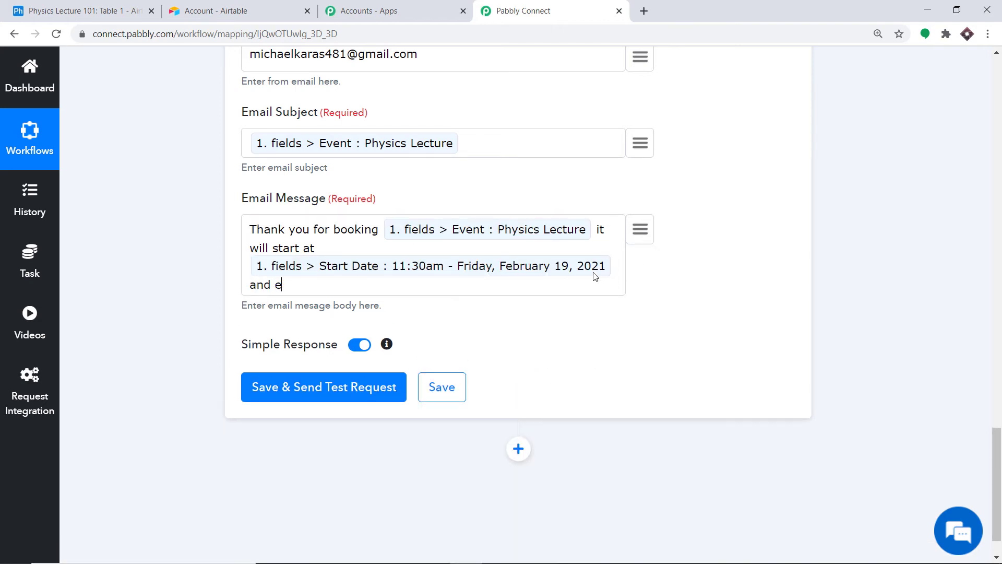
text(nd at)
click(640, 229)
scroll(515, 398, down, 2)
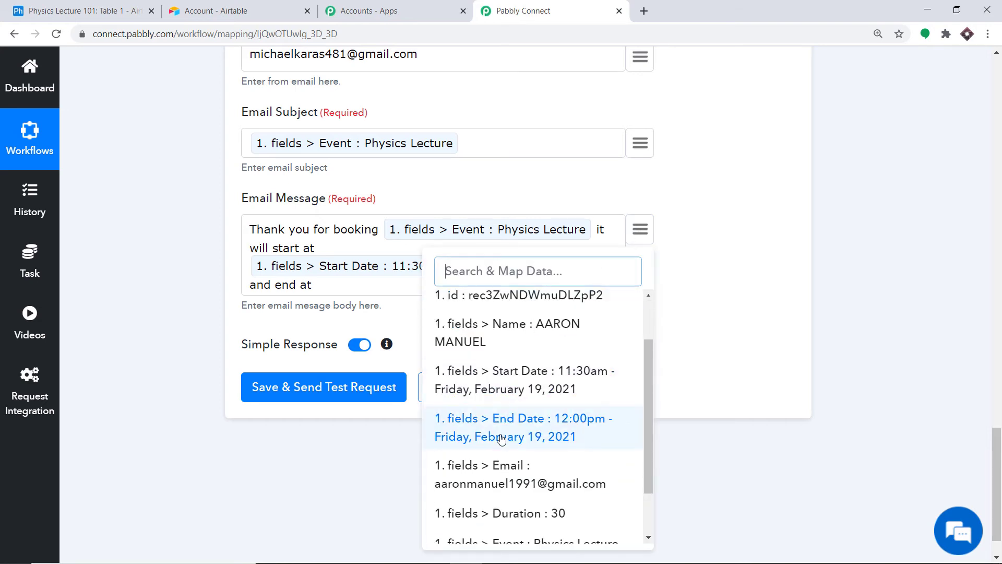
click(502, 438)
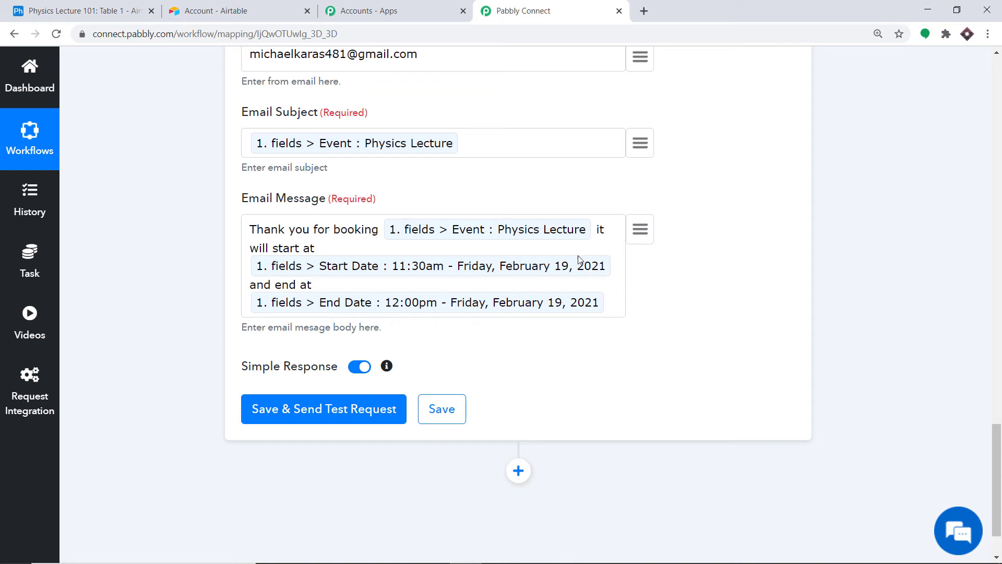
scroll(475, 227, down, 2)
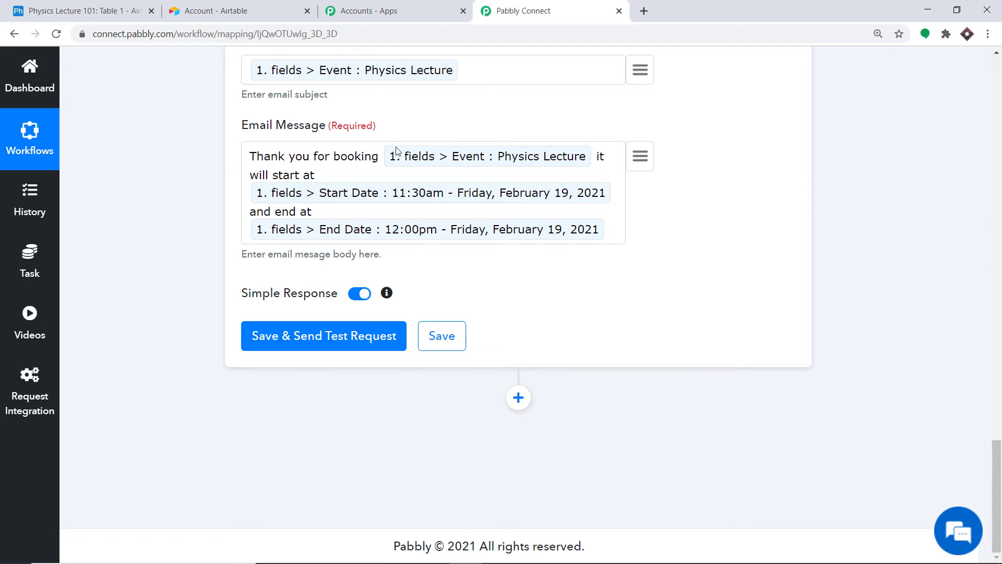
scroll(399, 154, up, 7)
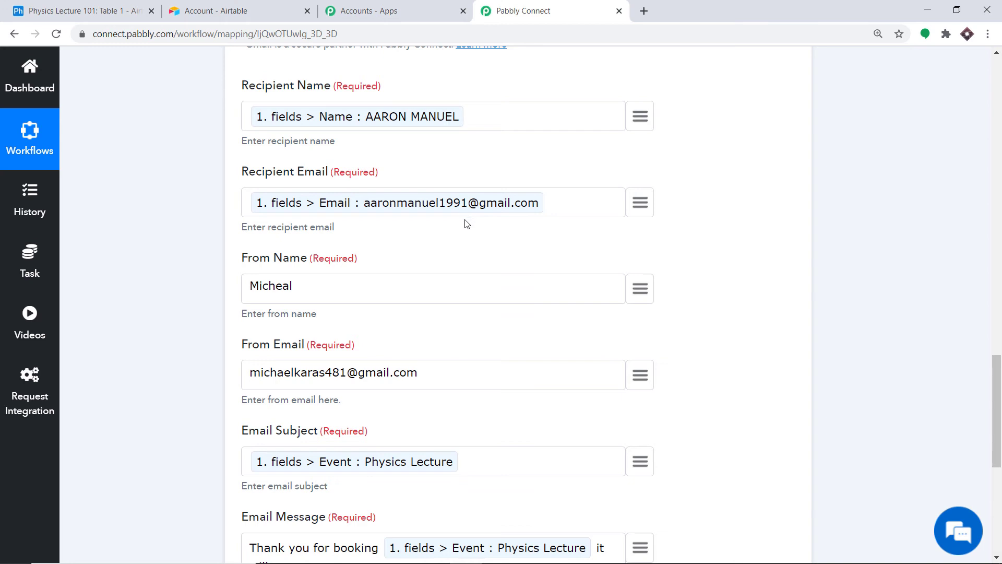
- Save the Gmail step, confirm the test email returns SENT, and open a new browser tab
scroll(467, 224, down, 7)
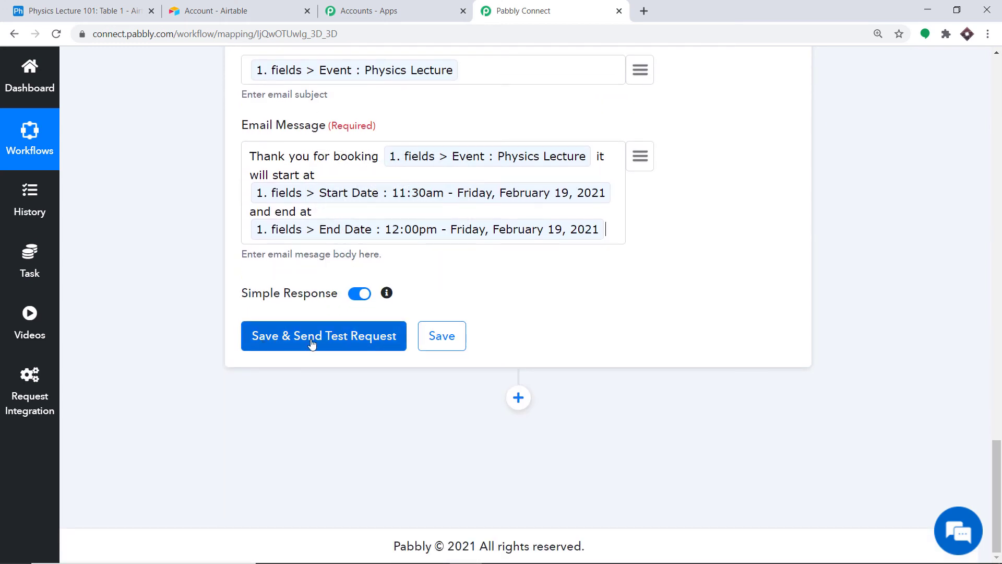
click(312, 344)
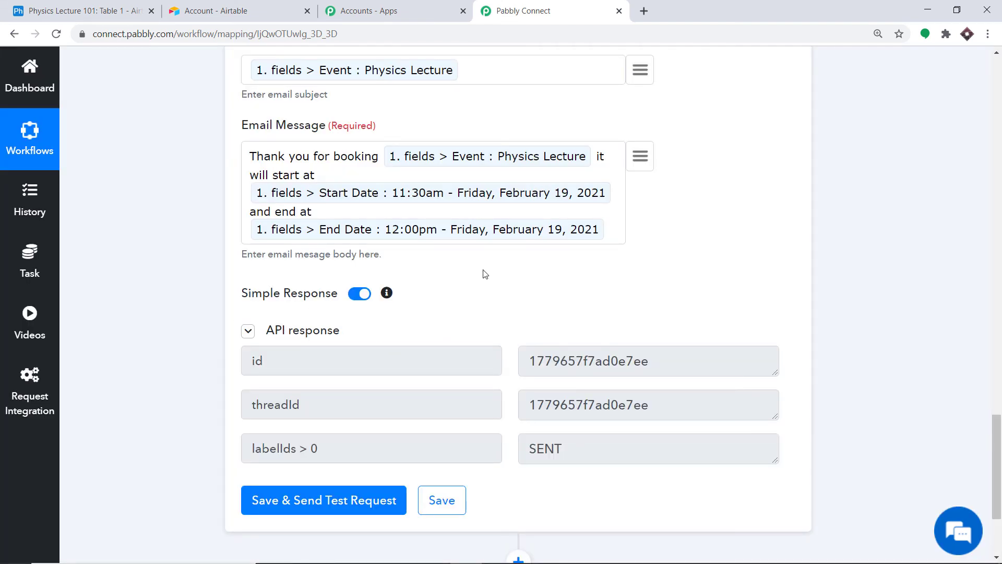
click(649, 10)
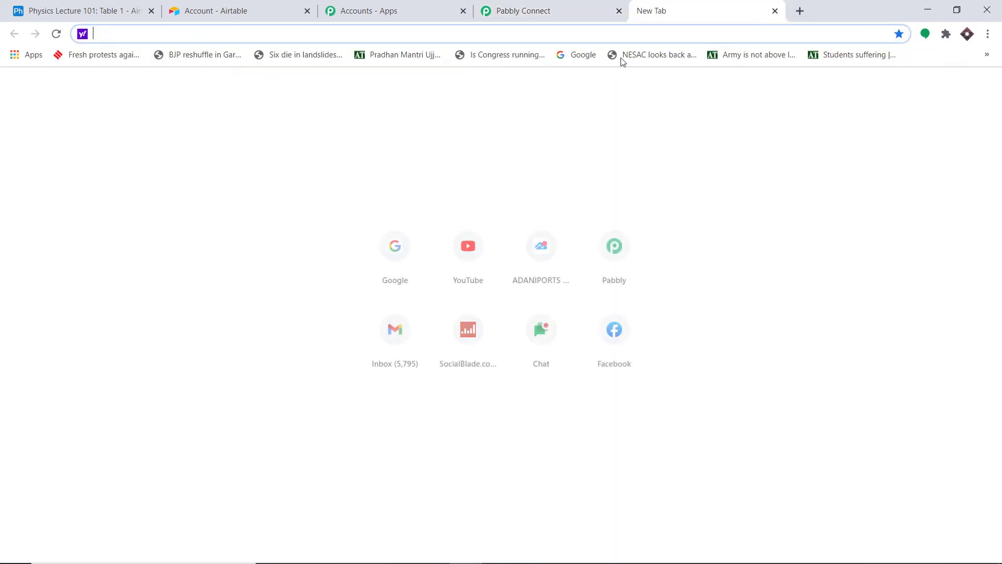
- Check the Physics Lecture test email shows 11:30am start and 12:00pm end, then return to Pabbly
click(409, 328)
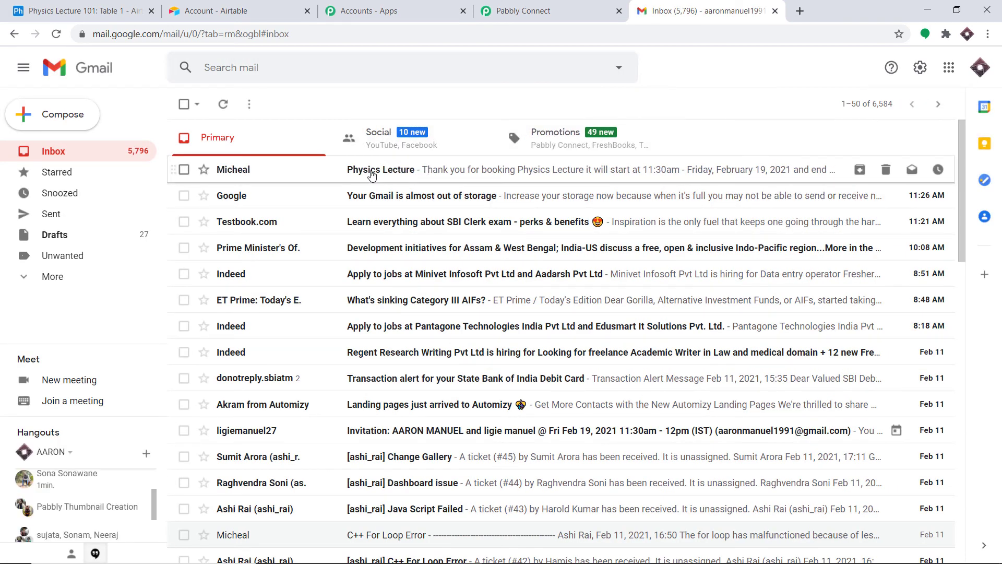
click(393, 178)
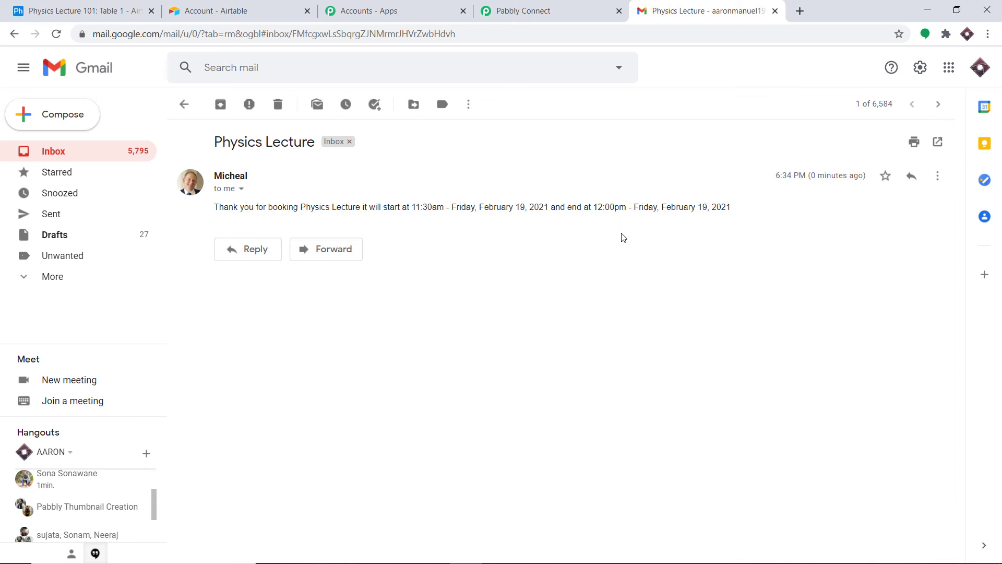
click(504, 9)
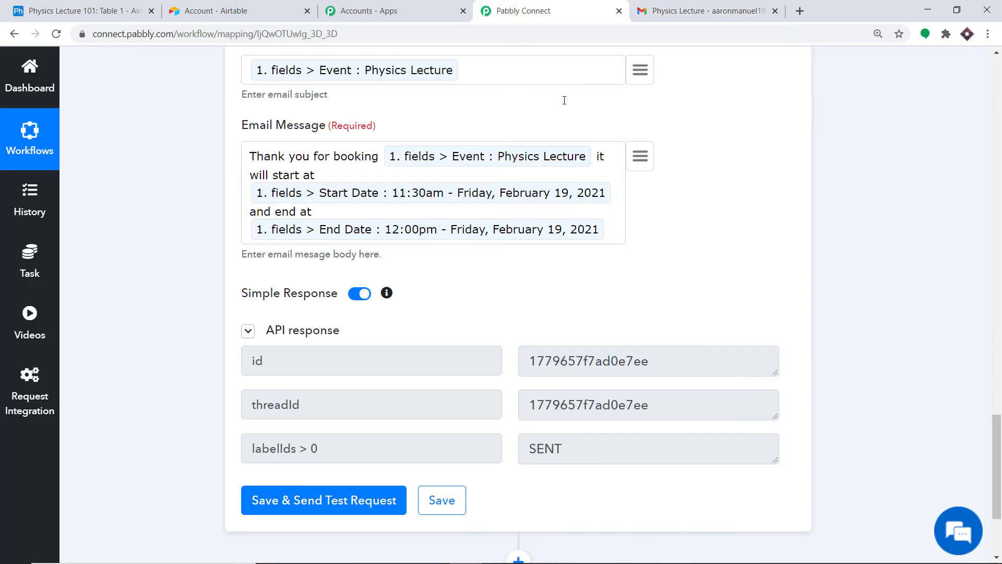
- Collapse the Gmail Send an Email and Airtable New Record steps into compact headers
click(1000, 245)
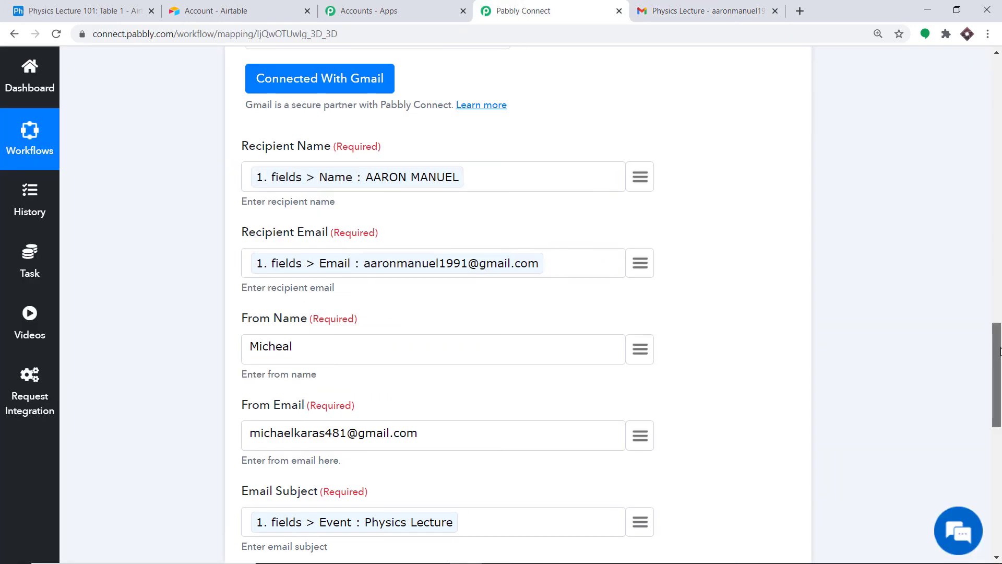
click(1001, 308)
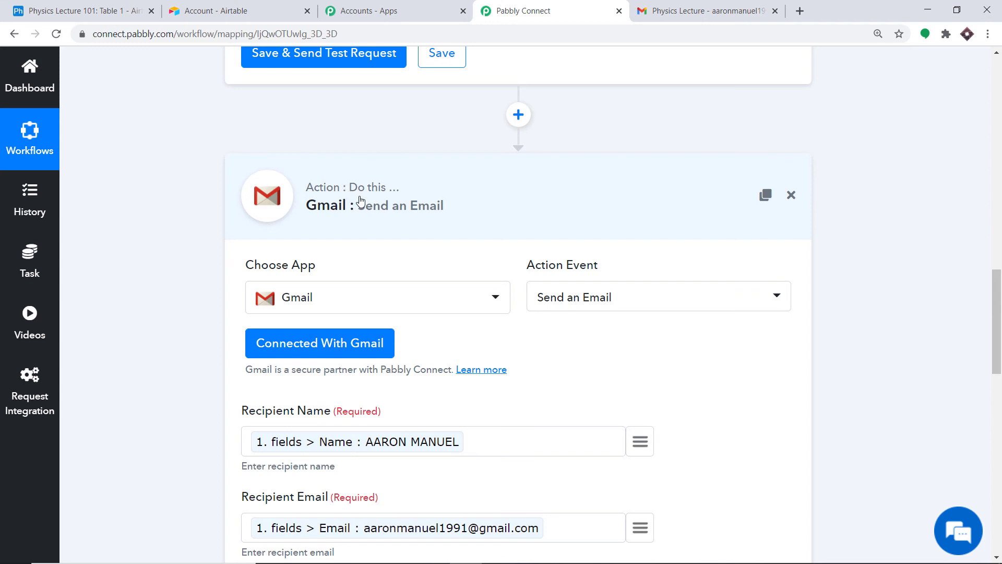
click(391, 195)
scroll(503, 190, up, 20)
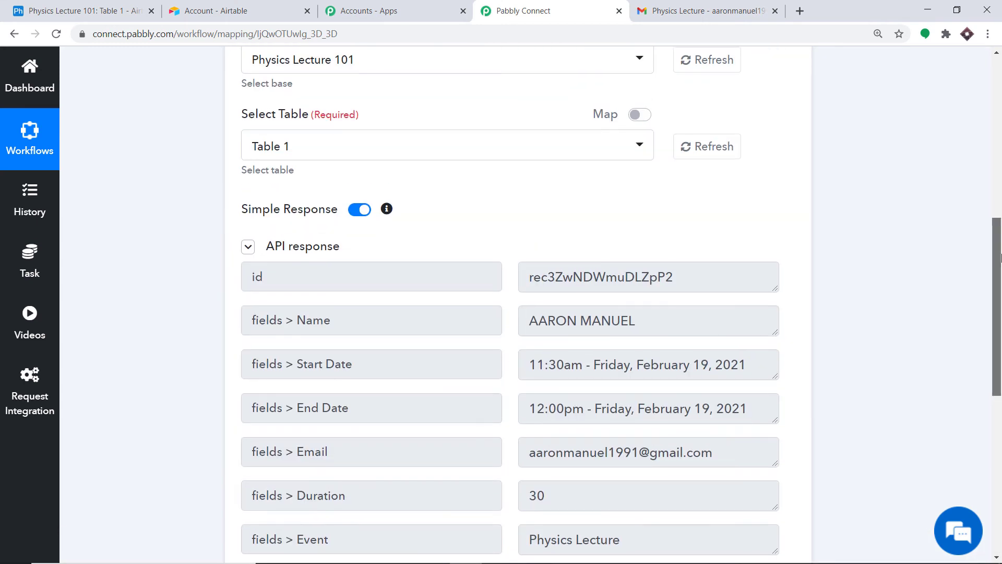
click(504, 190)
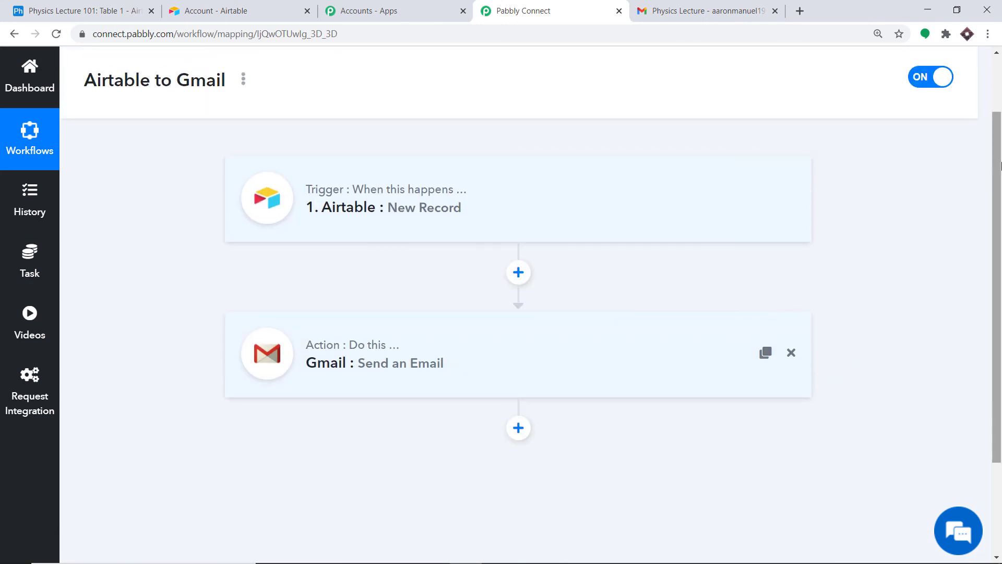
scroll(998, 194, down, 2)
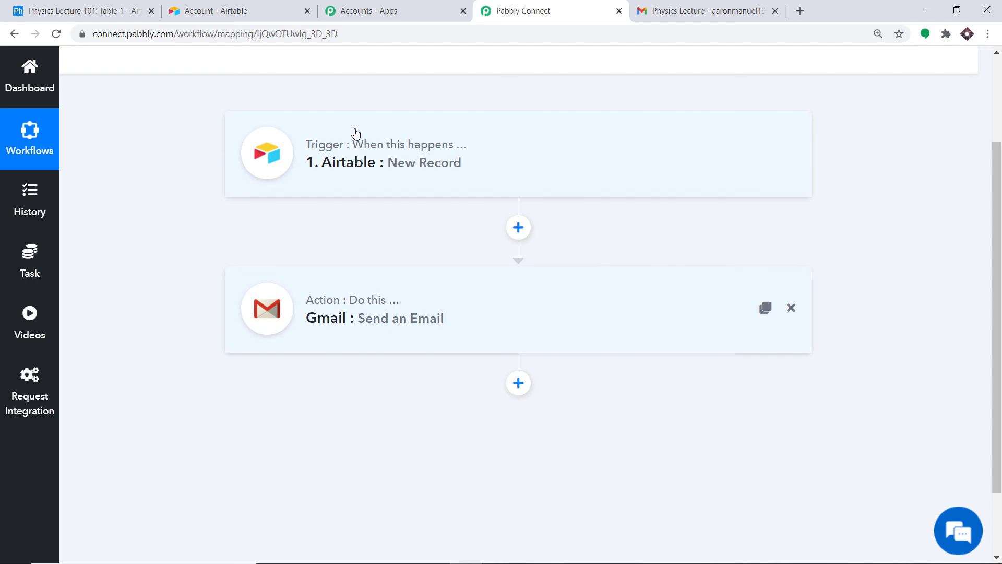
- Add a new Airtable row with the attendee's name, e-mail and event 'Physics Lecture'
click(99, 7)
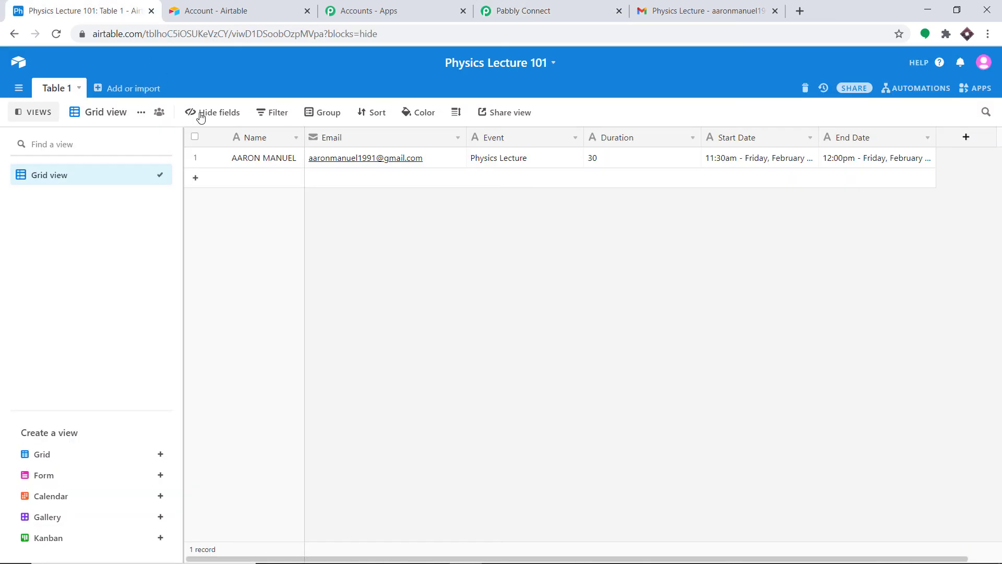
click(247, 178)
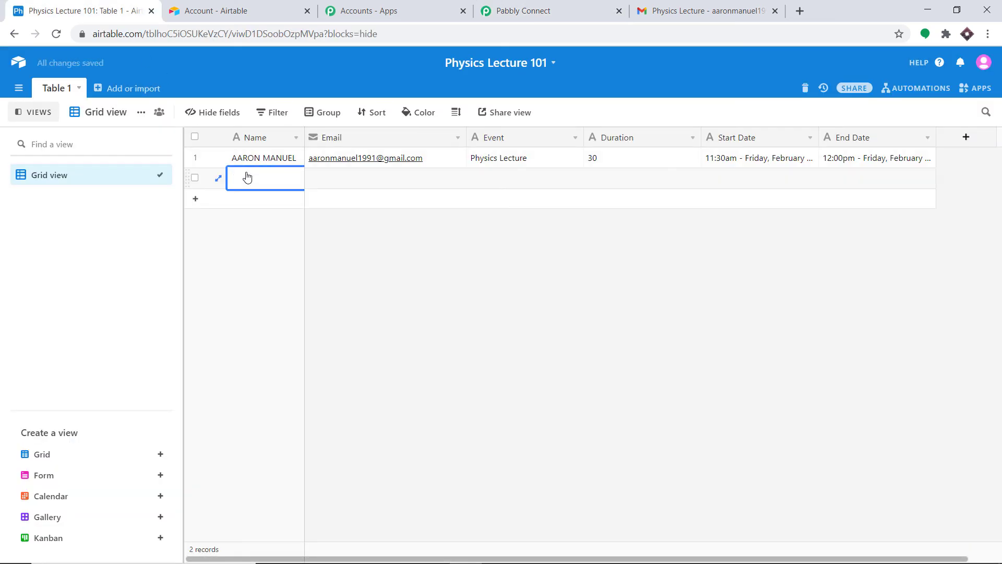
text(Ligie)
click(329, 180)
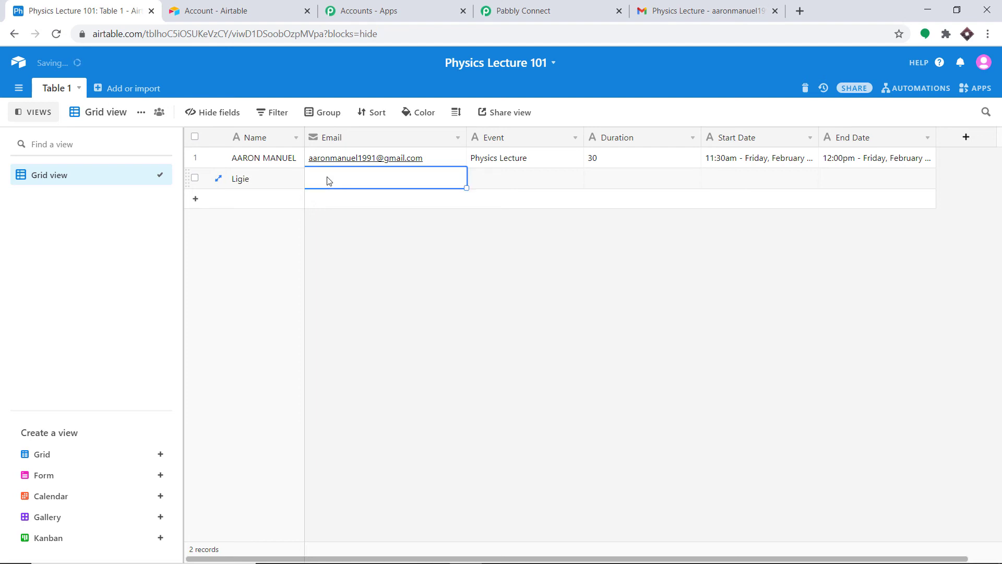
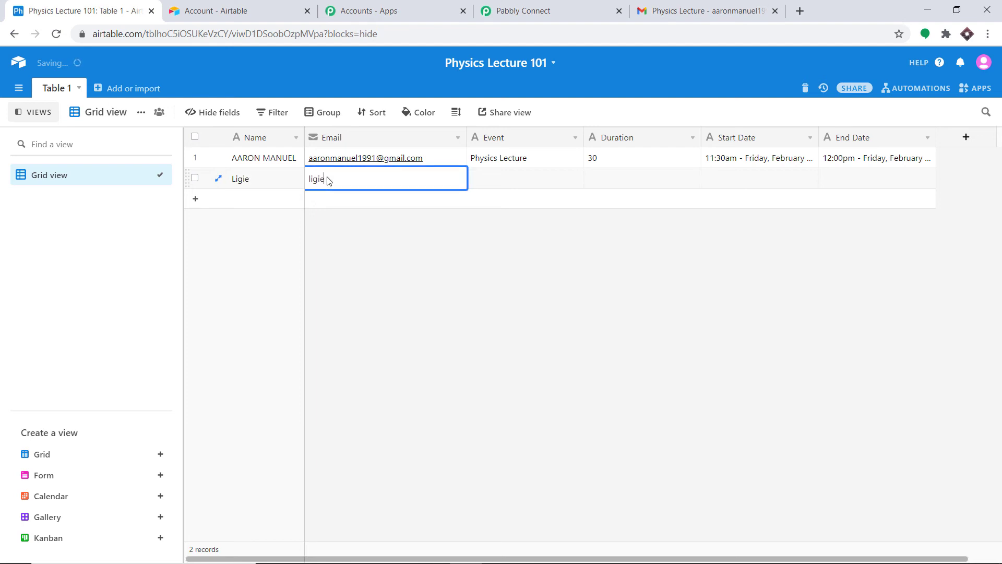
click(515, 179)
text(Physics)
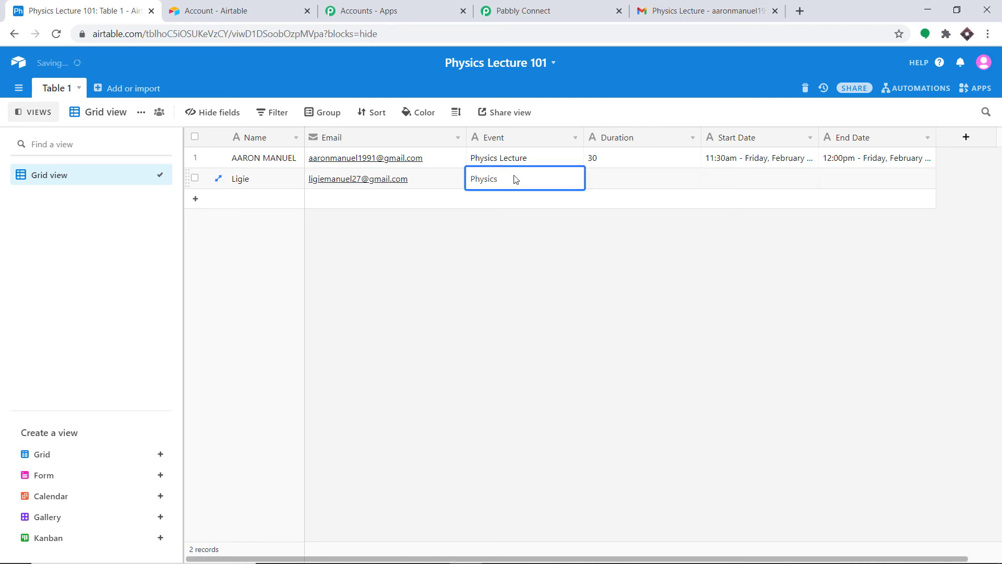
text( Lecture)
- Set duration 30, start '12:30pm - Saturday, February' and end '1:00 pm -Friday , February'
click(613, 182)
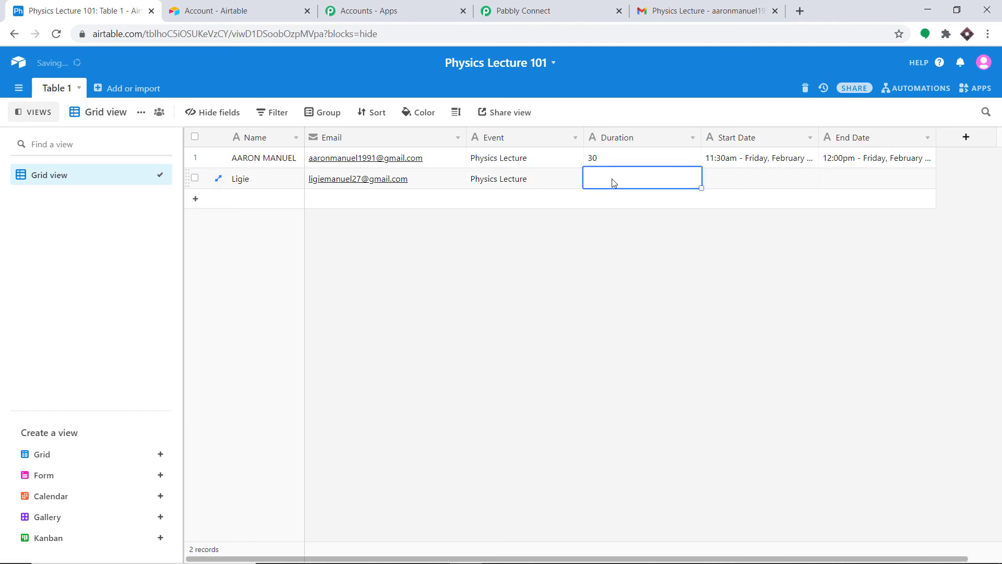
text(30)
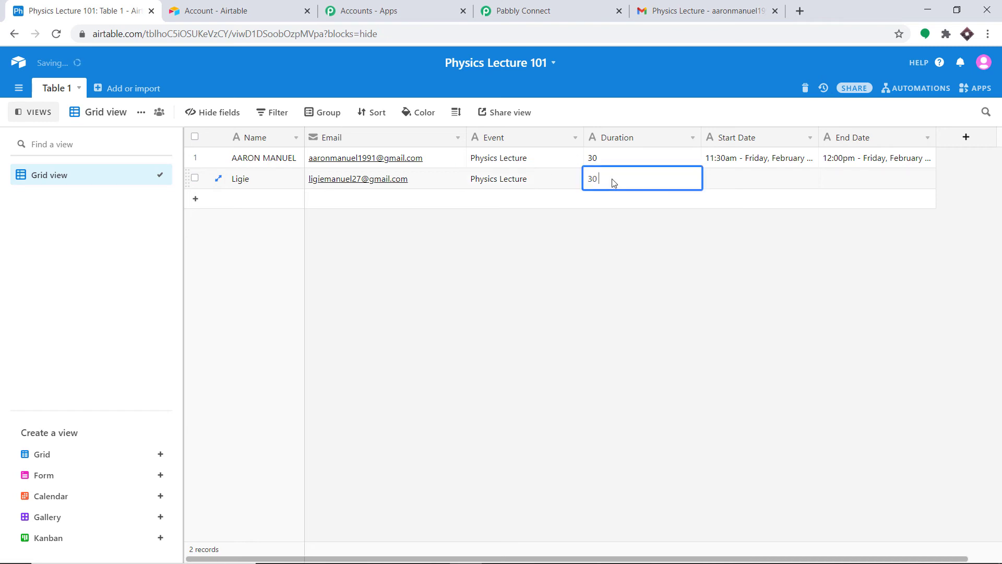
click(727, 179)
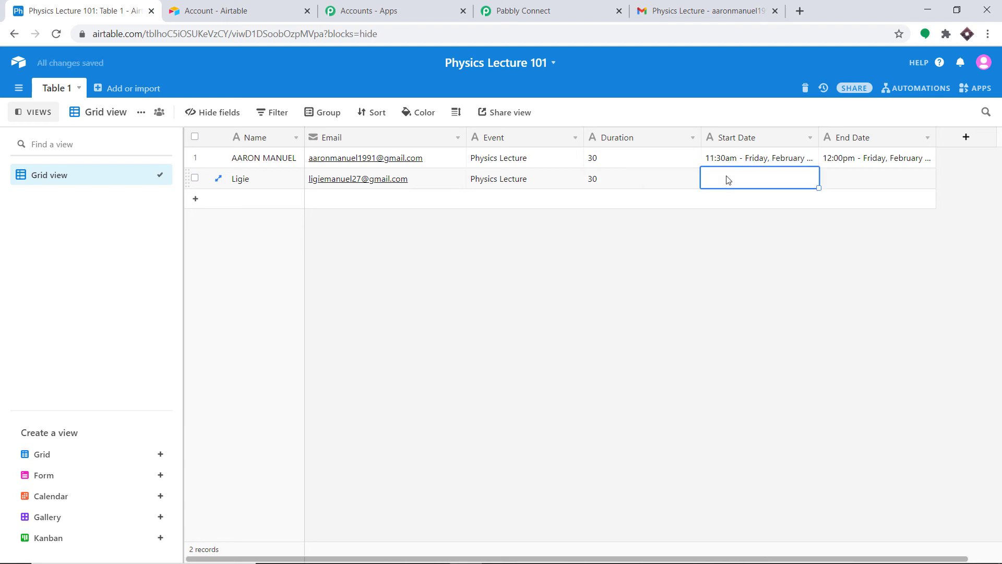
text(12:30)
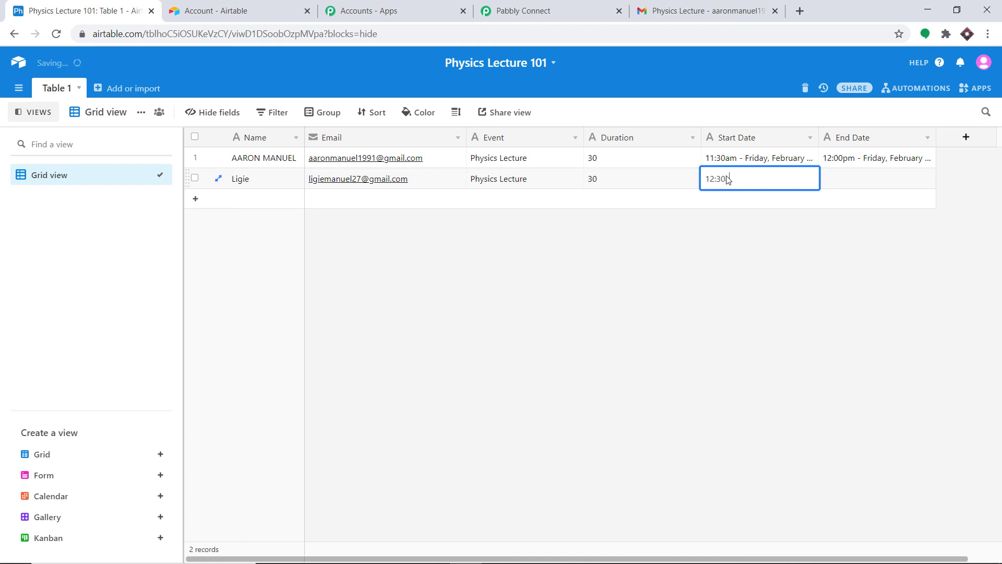
text(pm )
text(- Saturday)
text(, Februa)
text(ry)
click(843, 176)
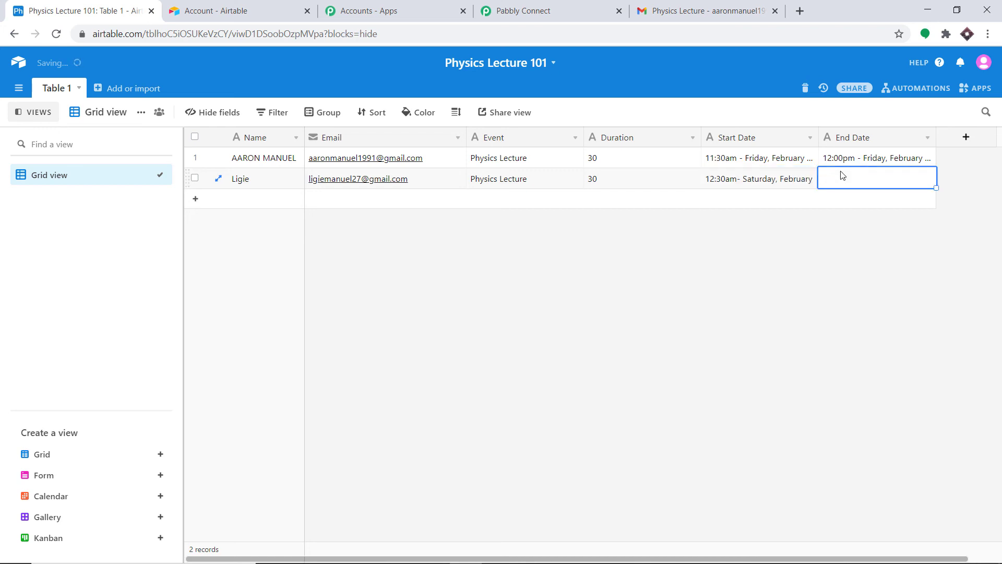
text(1:)
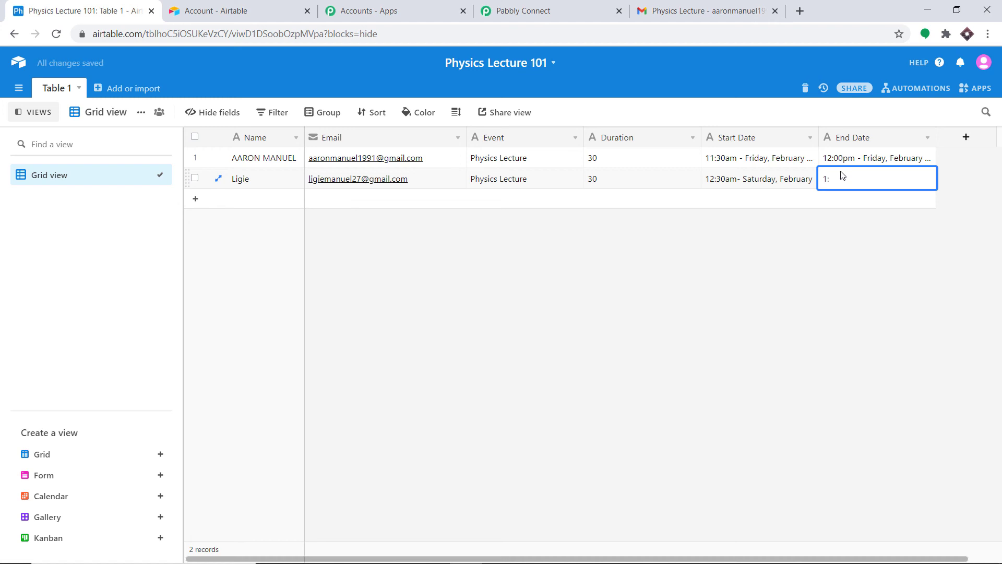
text(00 pm -Friday , February)
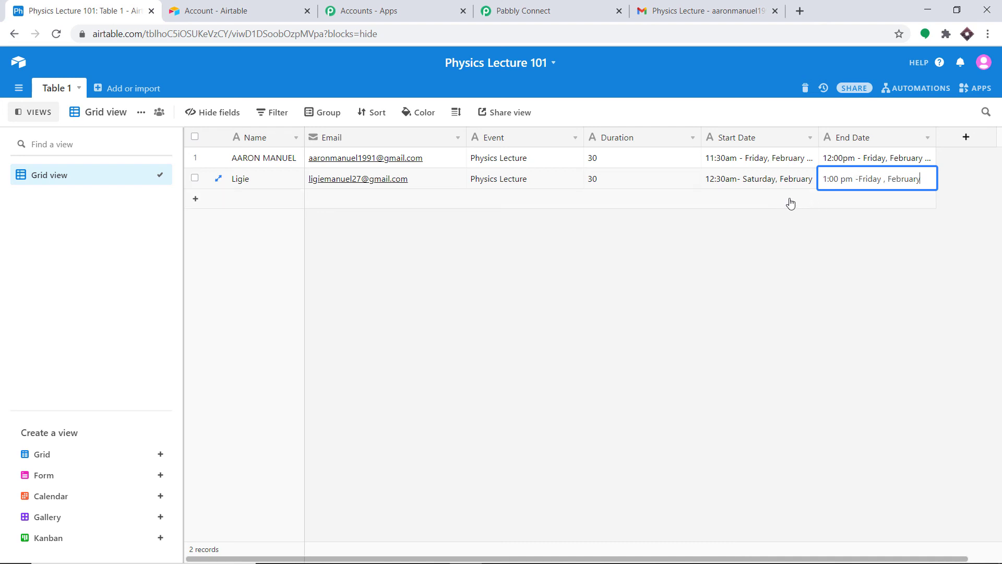
click(790, 204)
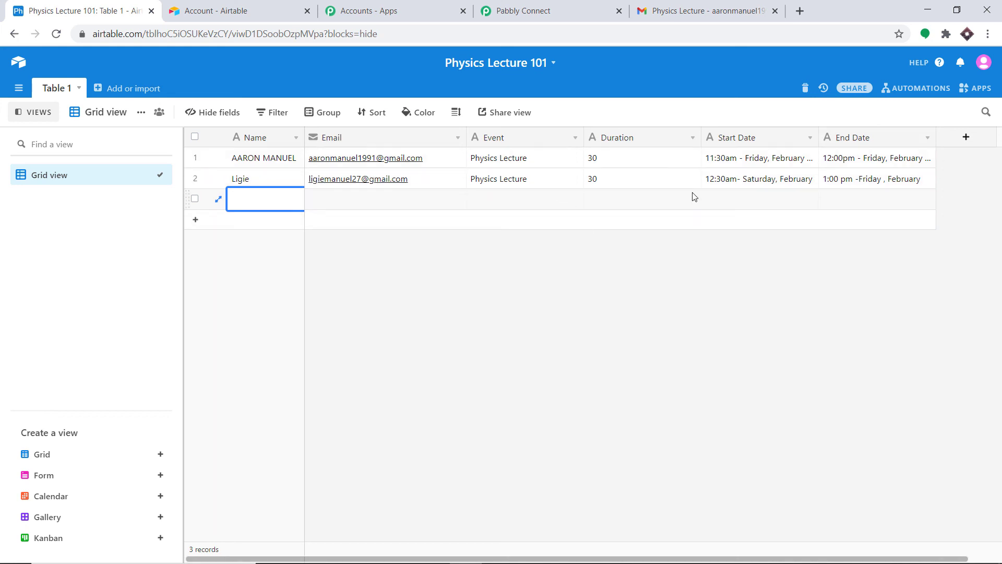
- Switch Gmail to the second attendee's account and open the new Physics Lecture email
click(752, 11)
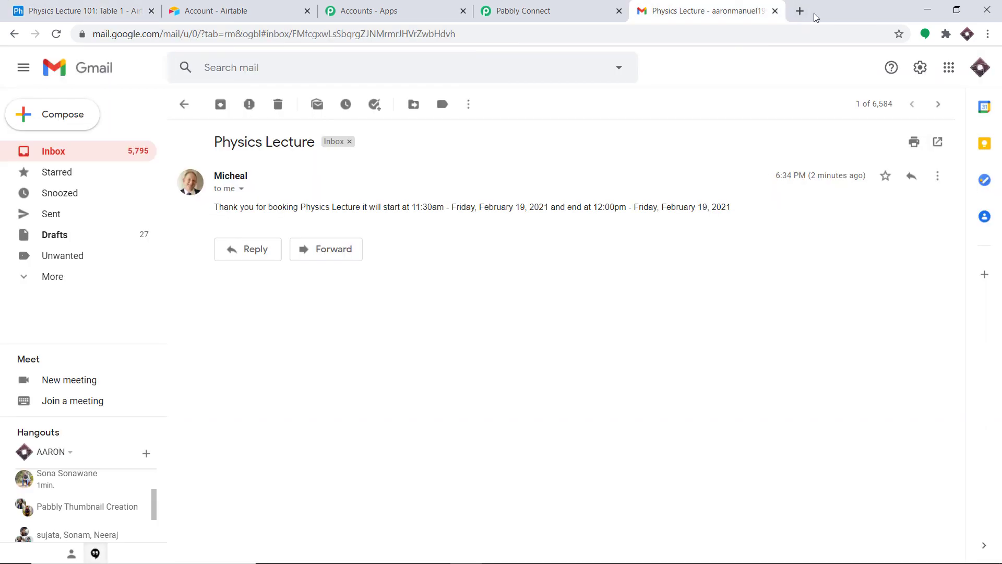
click(981, 67)
click(871, 256)
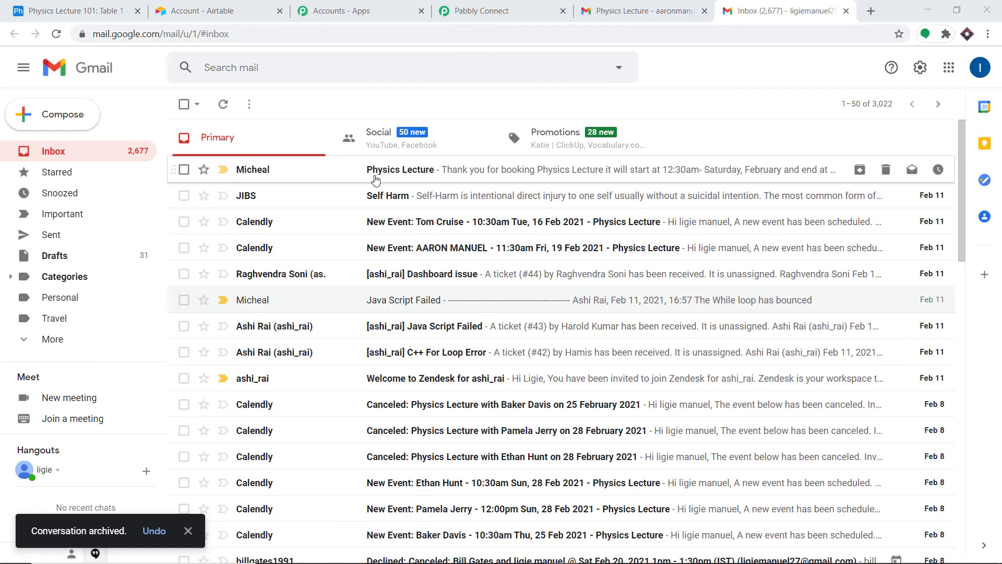
click(342, 179)
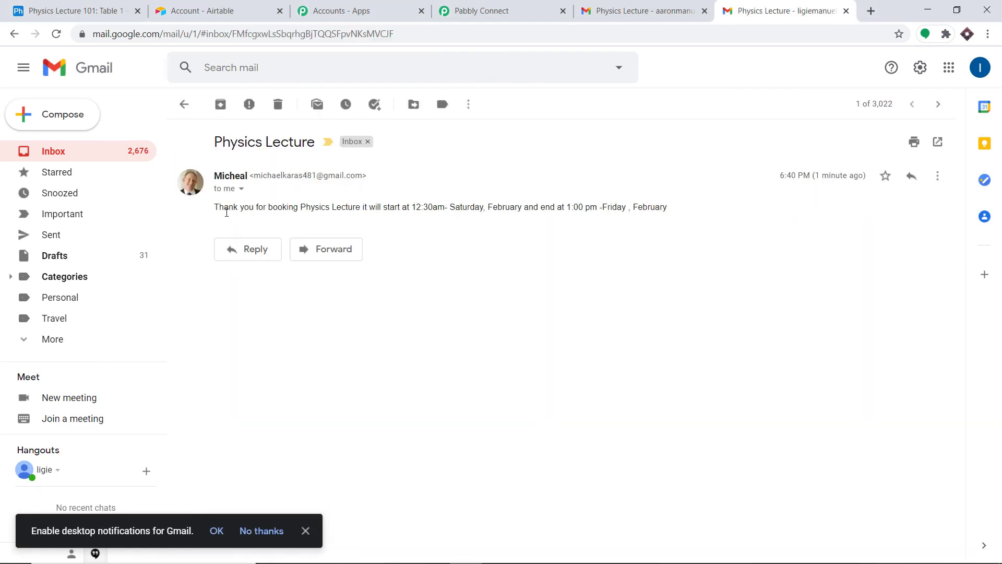